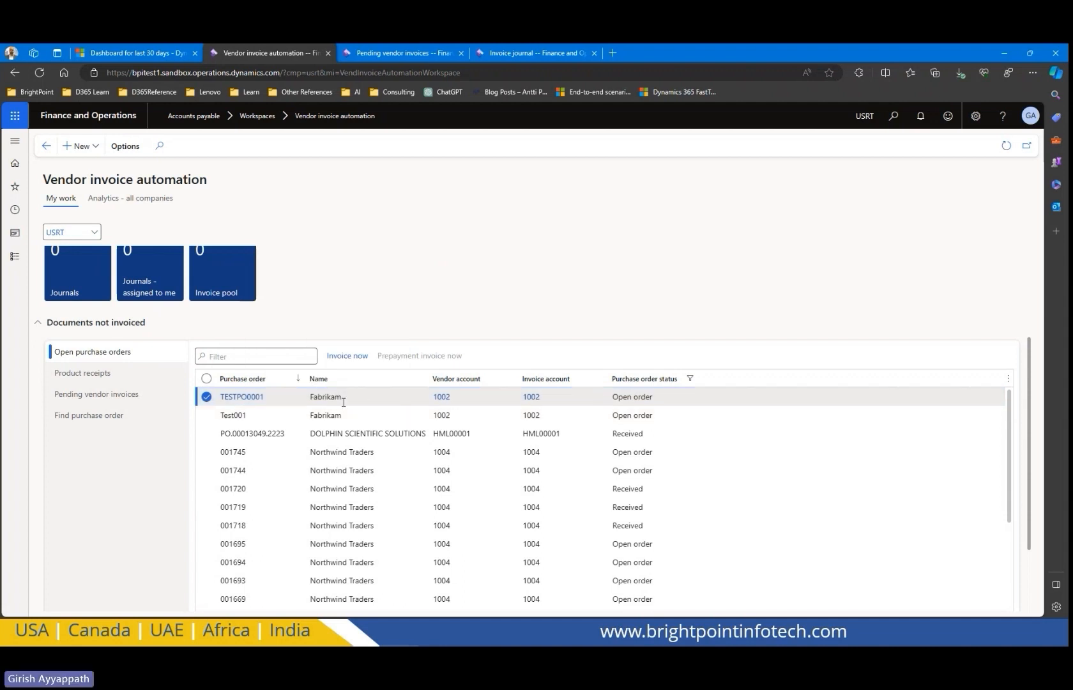
Step: Open the first Fabrikam purchase order and review its line quantities, prices and net amounts against the Fabrikam vendor invoice PDF
{"action": "left_click", "coordinate": [251, 400]}
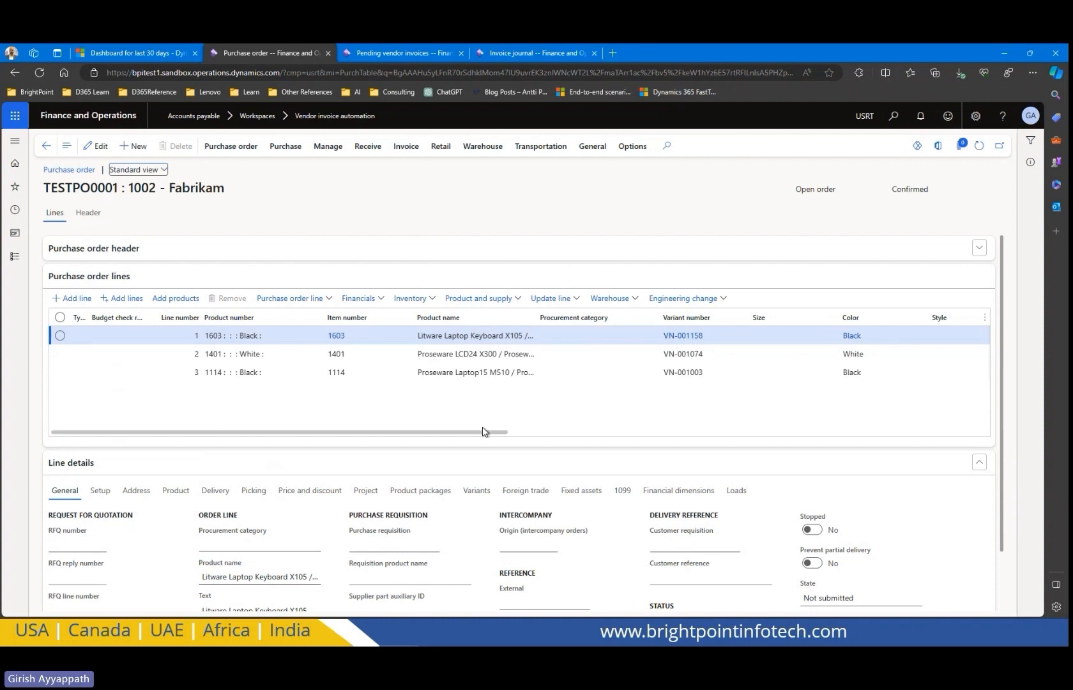
{"action": "left_click_drag", "start_coordinate": [484, 431], "coordinate": [863, 447]}
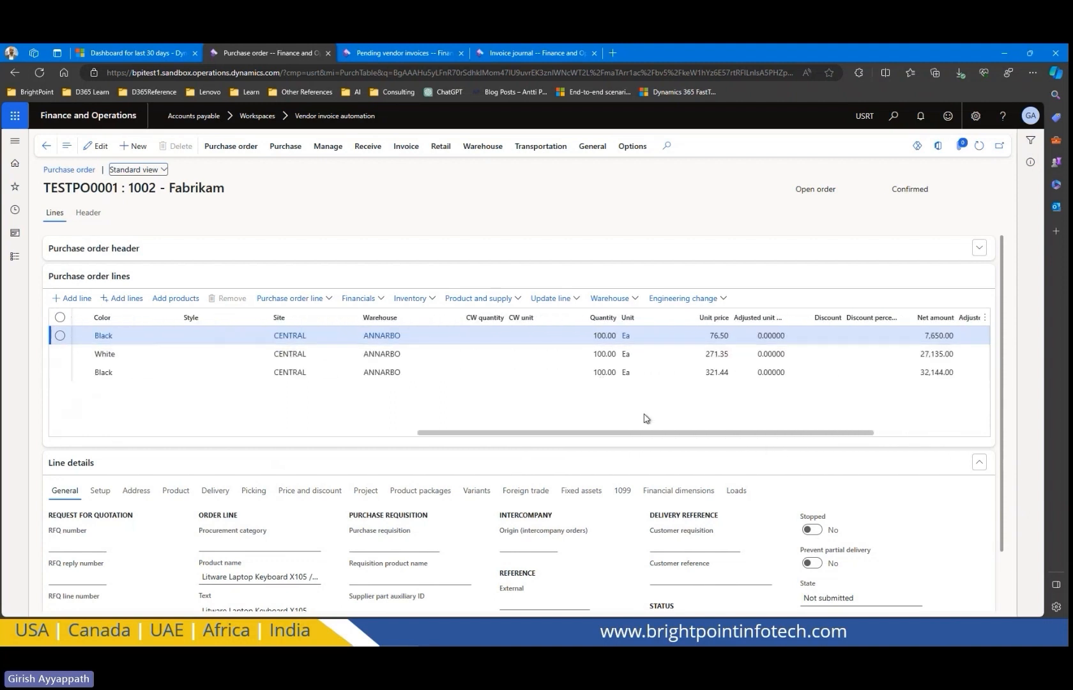
{"action": "left_click_drag", "start_coordinate": [713, 438], "coordinate": [836, 445]}
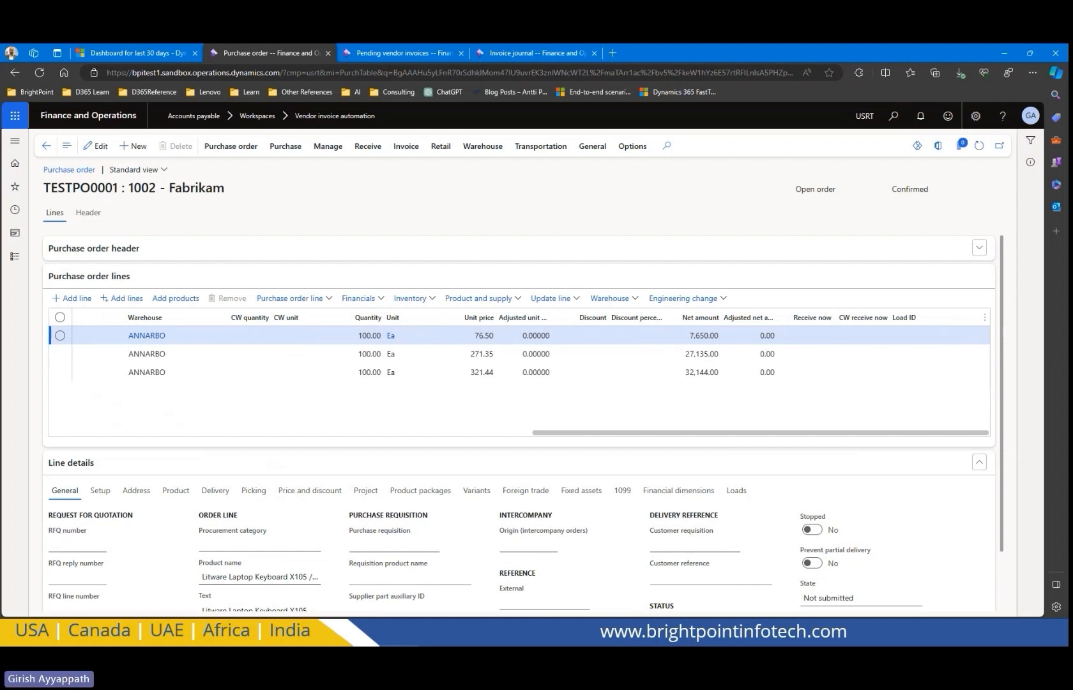
{"action": "key", "text": "alt+Tab"}
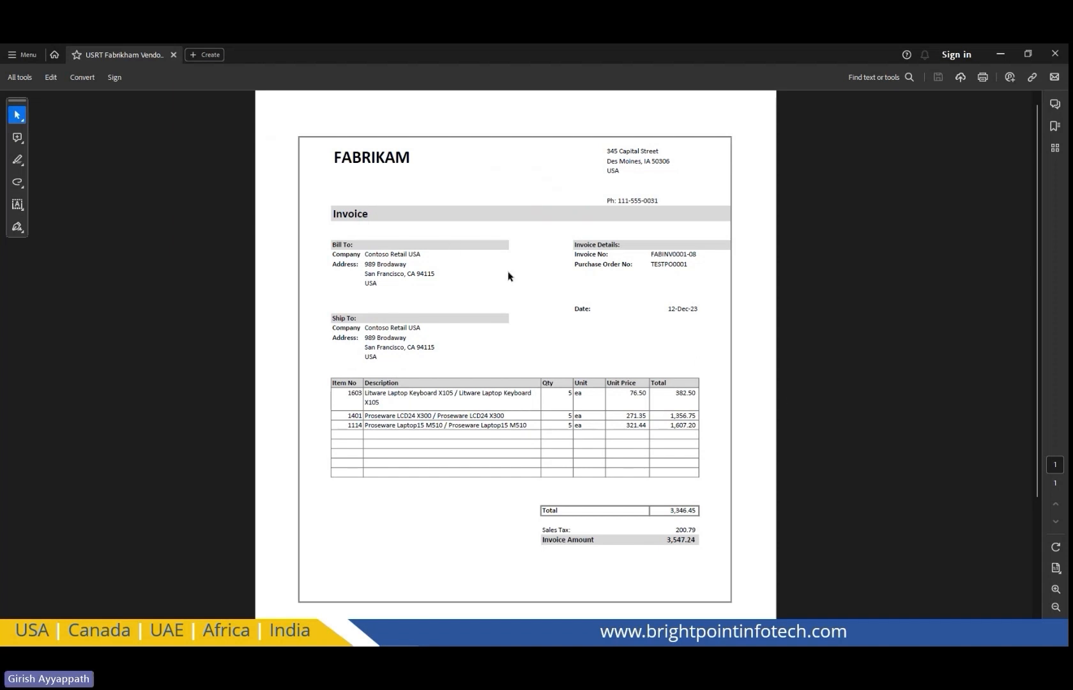
{"action": "left_click", "coordinate": [1000, 55]}
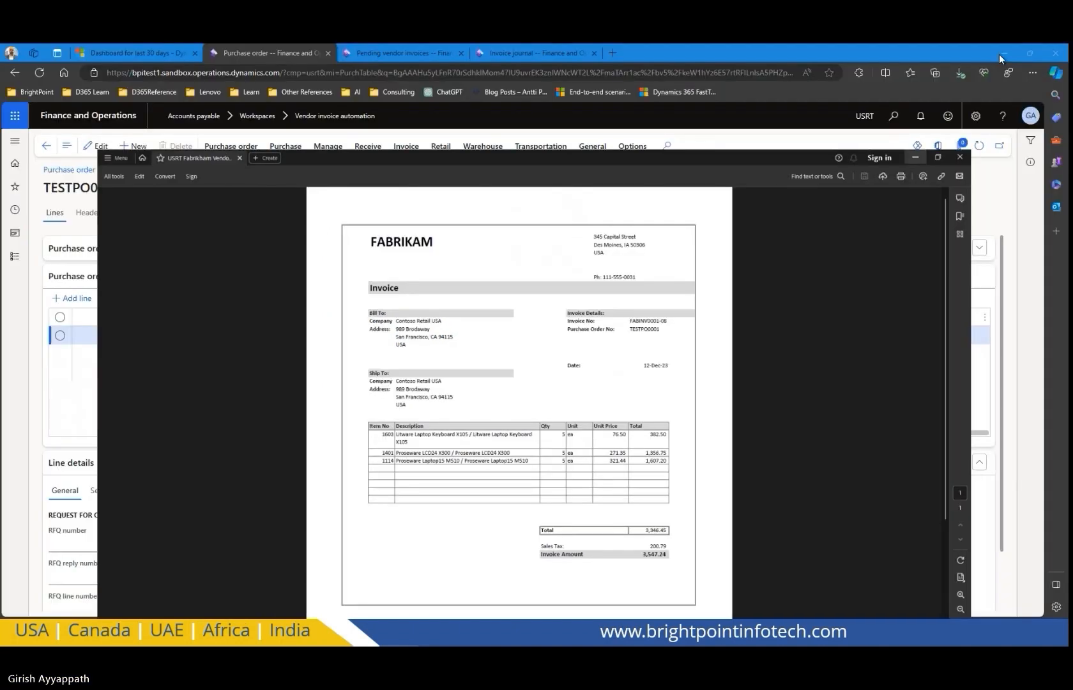
Step: Switch to the Invoice capture app, look over its 30-day dashboard, and open the file upload form for received files
{"action": "left_click", "coordinate": [136, 49]}
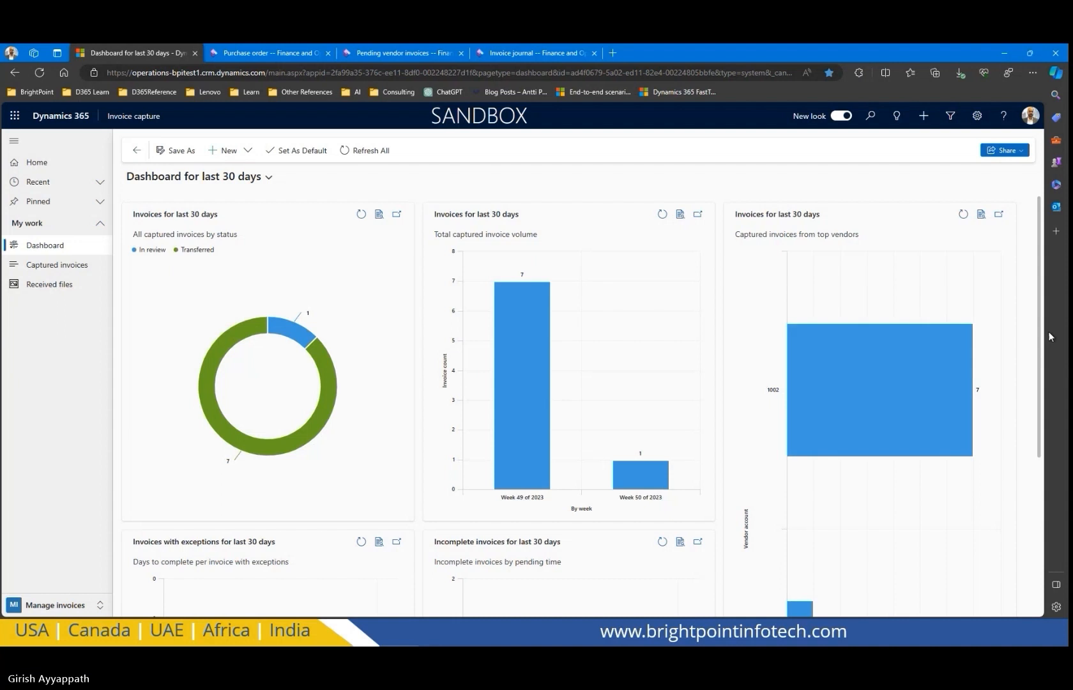
{"action": "scroll", "coordinate": [1046, 367], "scroll_direction": "down", "scroll_amount": 1}
{"action": "left_click_drag", "start_coordinate": [1046, 367], "coordinate": [1037, 326]}
{"action": "left_click", "coordinate": [44, 288]}
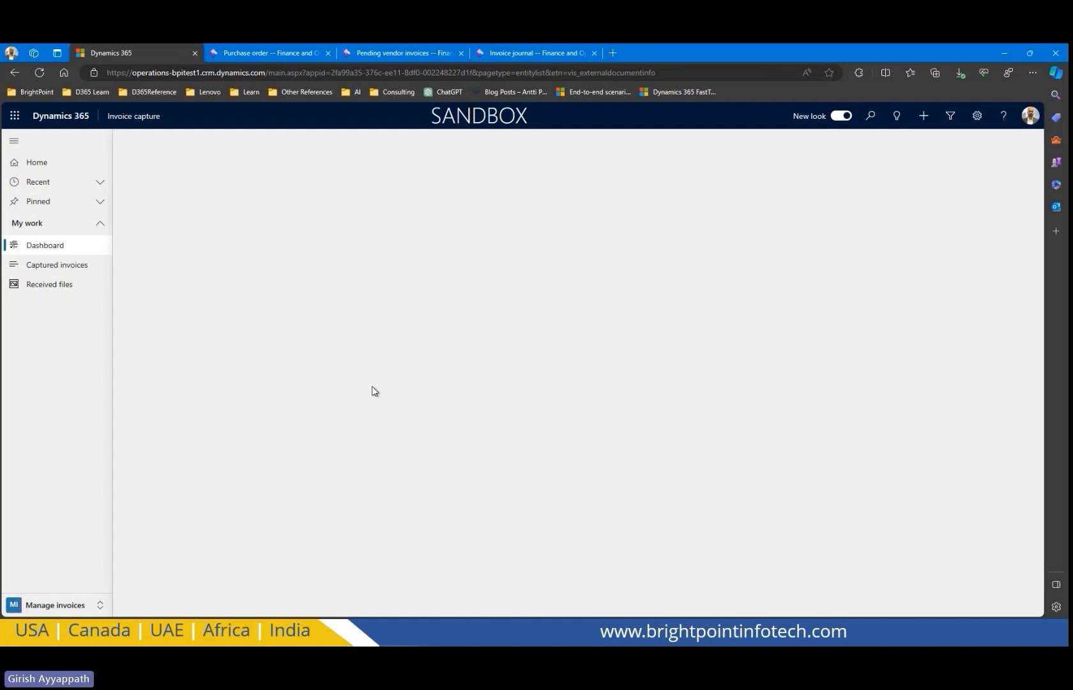
{"action": "left_click", "coordinate": [56, 291]}
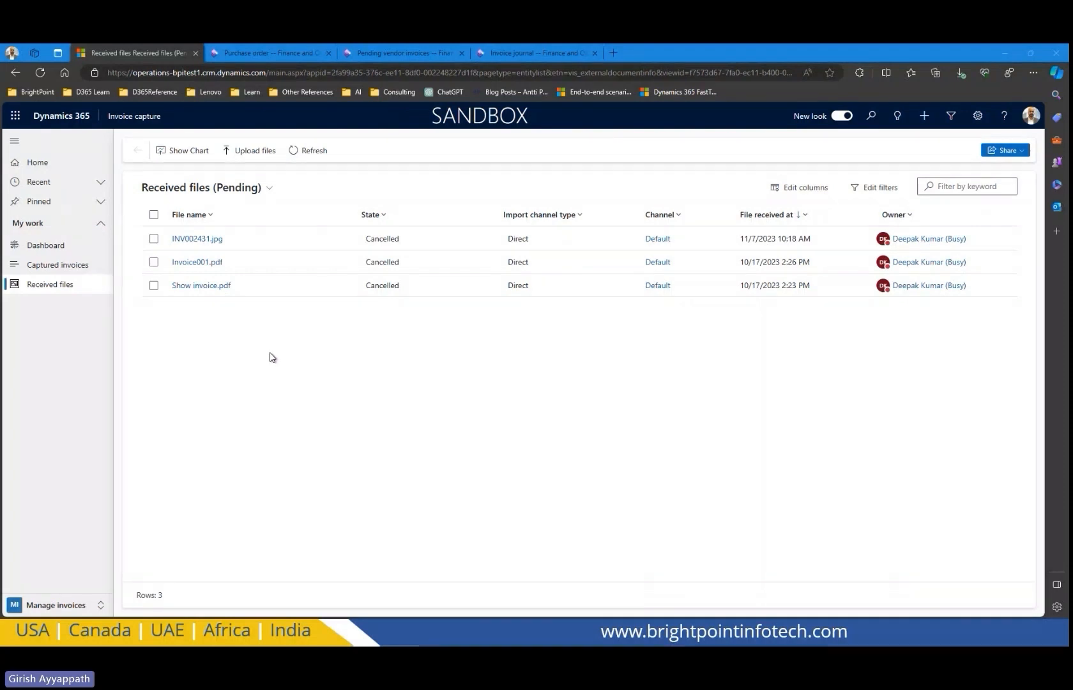
{"action": "left_click", "coordinate": [256, 154]}
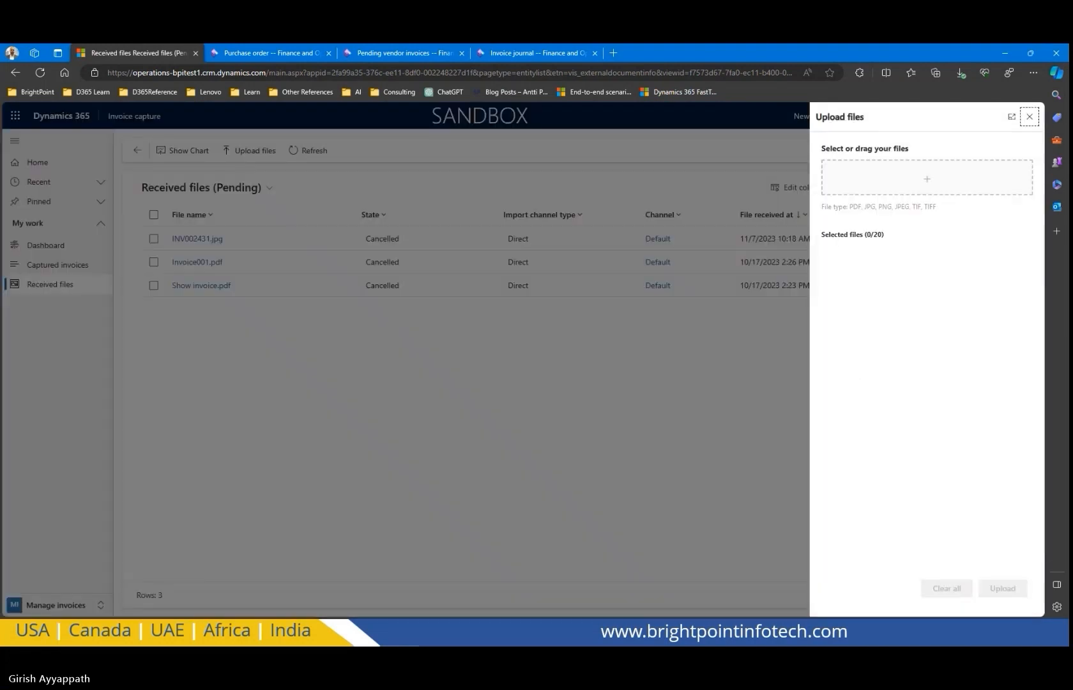
{"action": "left_click", "coordinate": [926, 179]}
{"action": "left_click_drag", "start_coordinate": [132, 434], "coordinate": [880, 204]}
{"action": "left_click", "coordinate": [872, 187]}
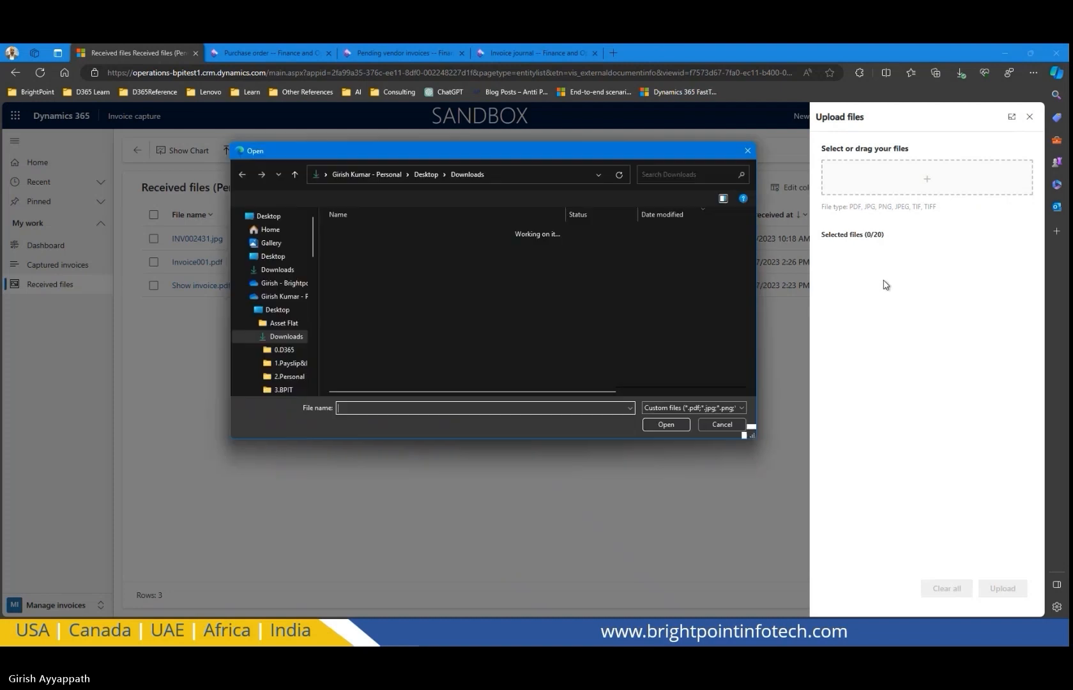
{"action": "left_click", "coordinate": [722, 424]}
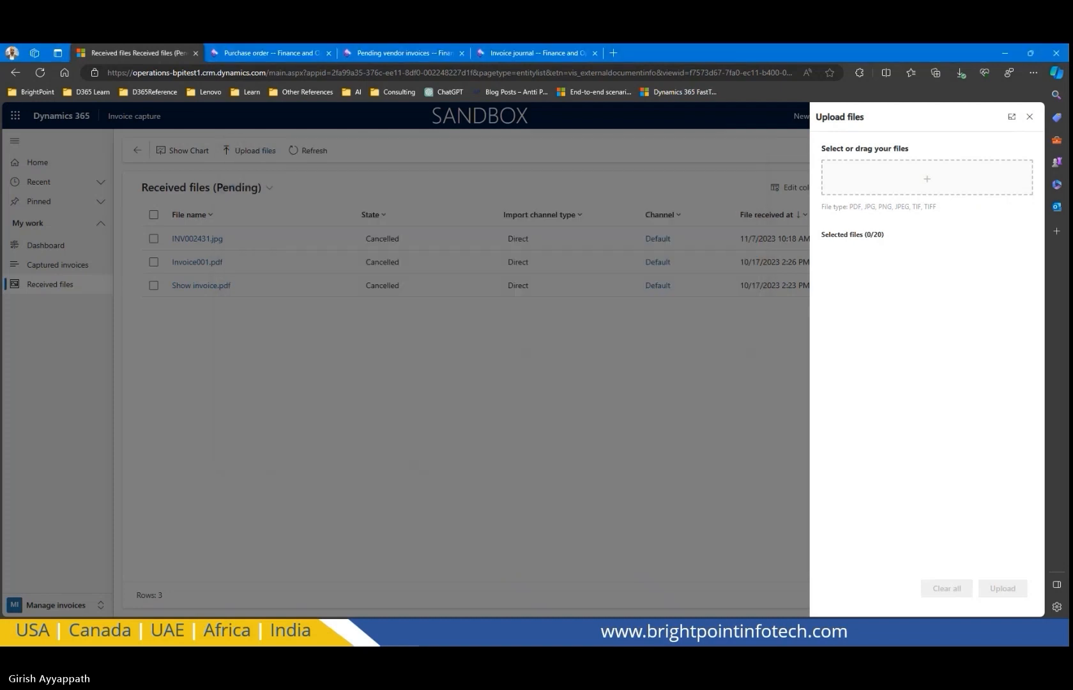
Step: Add USRT Fabrikham Vendor Invoice 8.pdf to the upload form and upload it to the received files
{"action": "left_click_drag", "start_coordinate": [687, 300], "coordinate": [920, 180]}
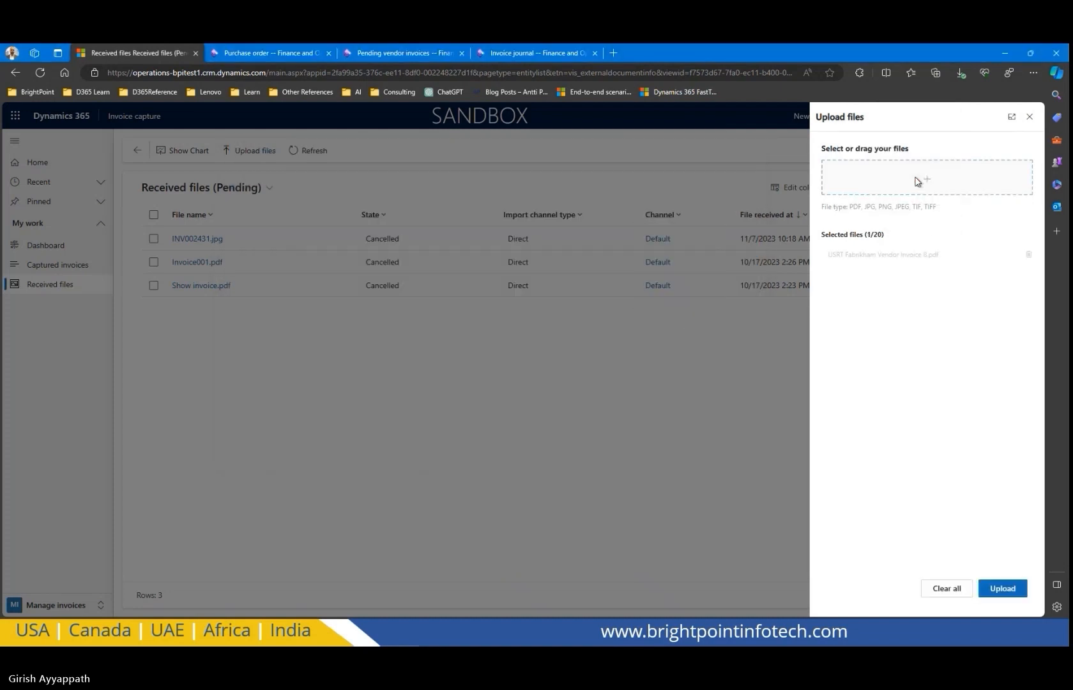
{"action": "left_click", "coordinate": [1009, 593]}
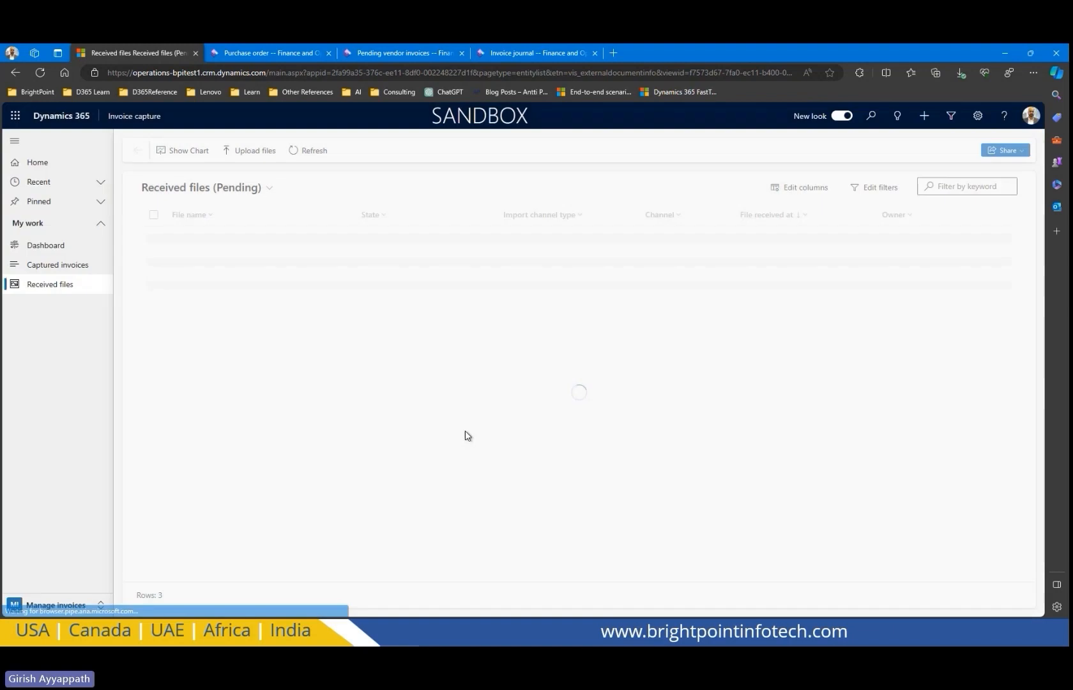
{"action": "left_click", "coordinate": [1029, 117]}
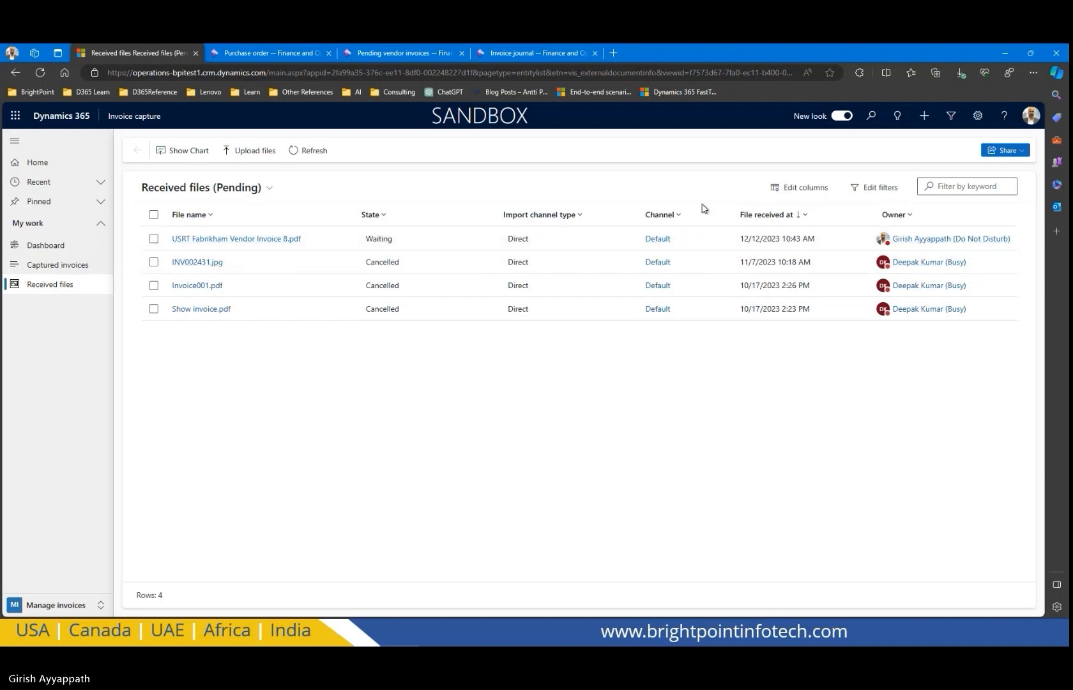
Step: Refresh the pending received files list to follow the processing state of the uploaded Fabrikam invoice
{"action": "left_click", "coordinate": [325, 150]}
{"action": "left_click", "coordinate": [325, 151]}
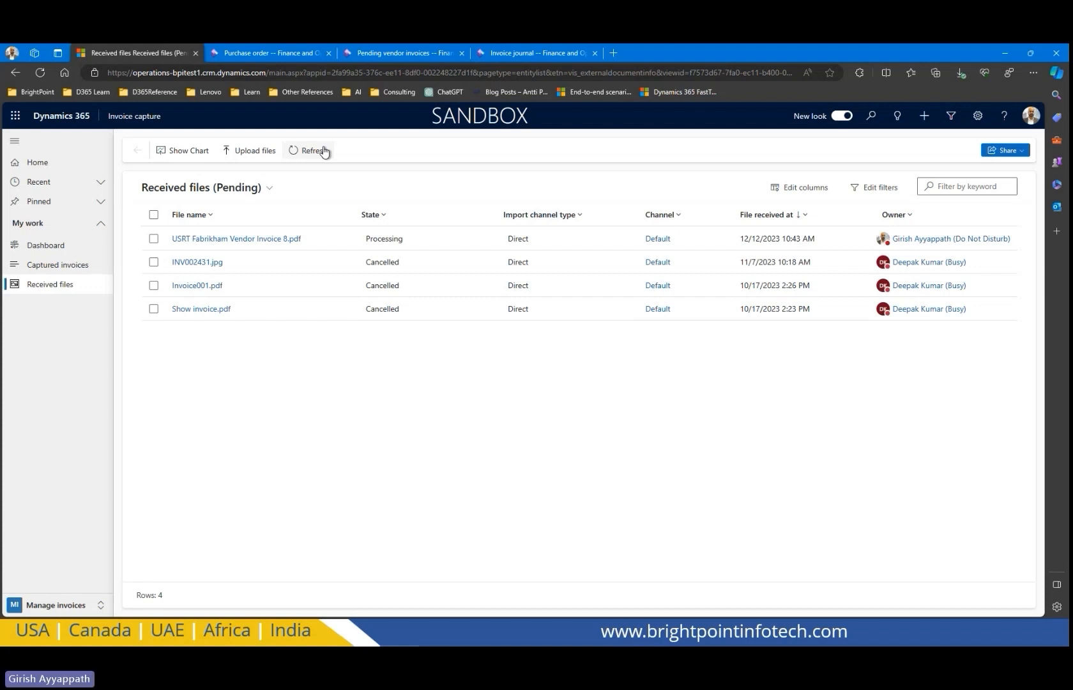
{"action": "left_click", "coordinate": [325, 152]}
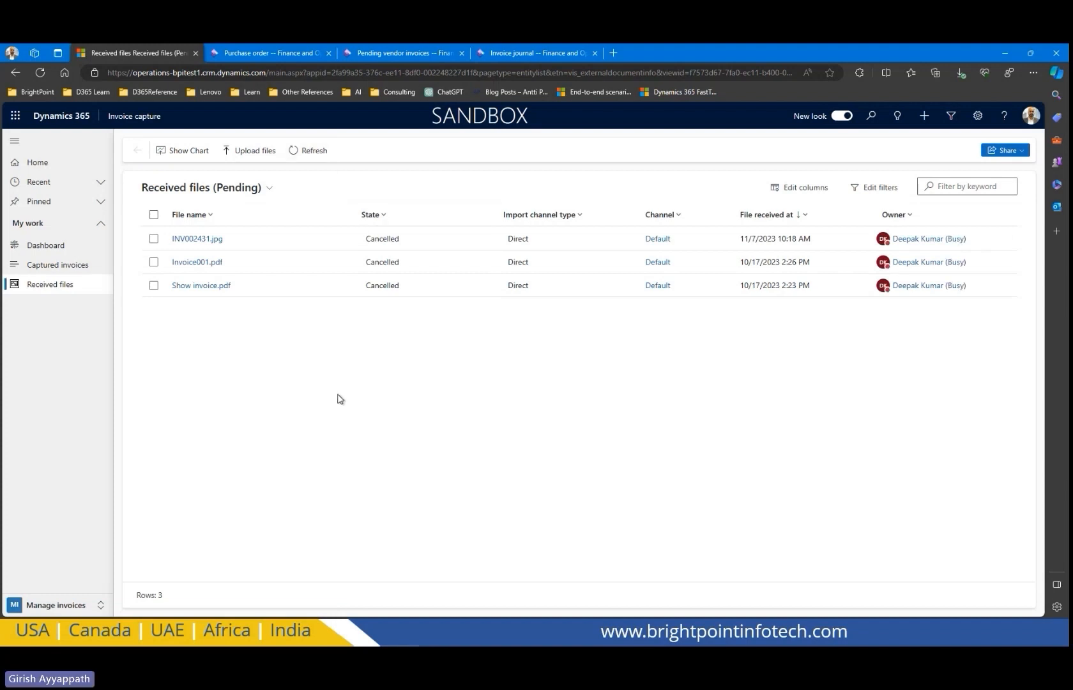
Step: Open the captured invoices list and refresh it repeatedly to check the status of the Fabrikam invoice
{"action": "left_click", "coordinate": [57, 271]}
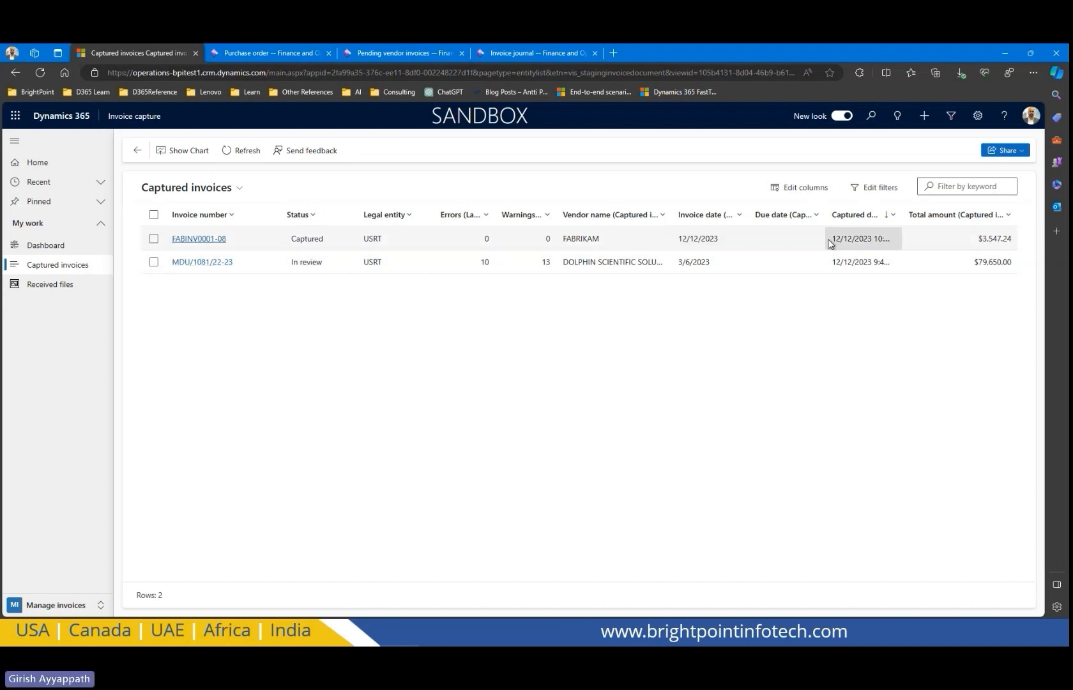
{"action": "left_click", "coordinate": [242, 159]}
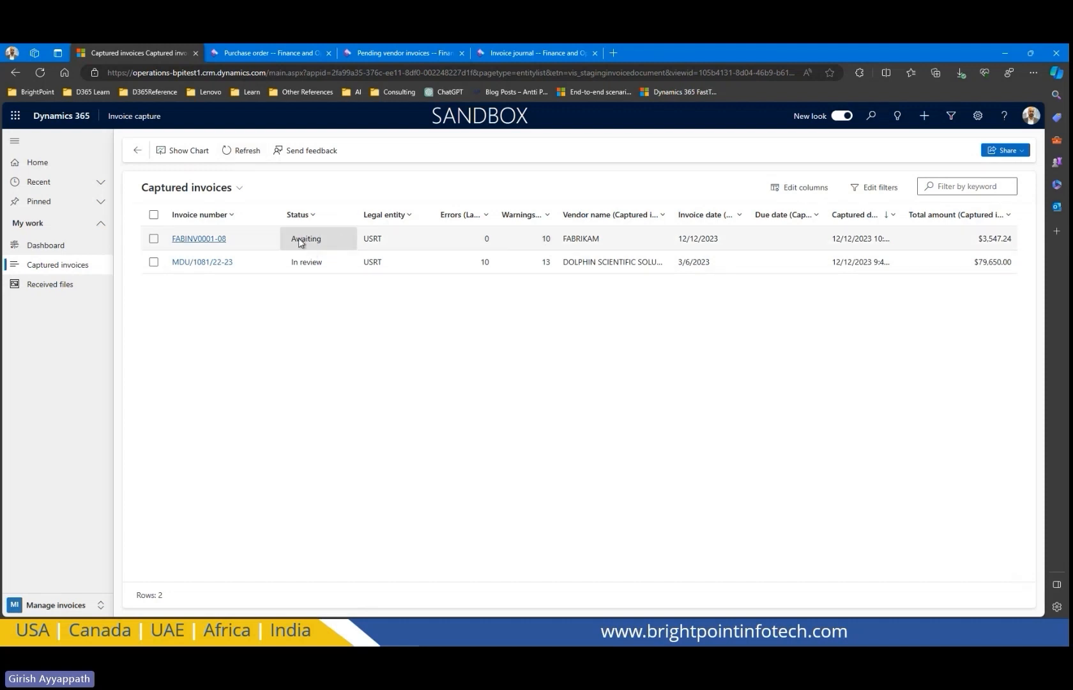
{"action": "left_click", "coordinate": [241, 155]}
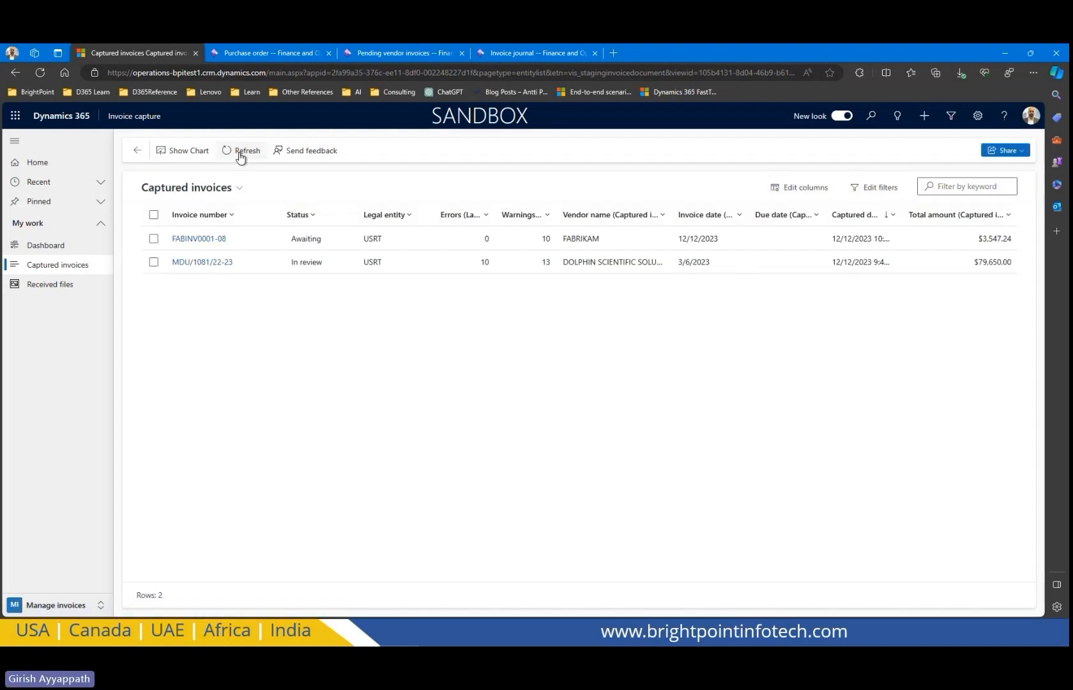
{"action": "left_click", "coordinate": [241, 156]}
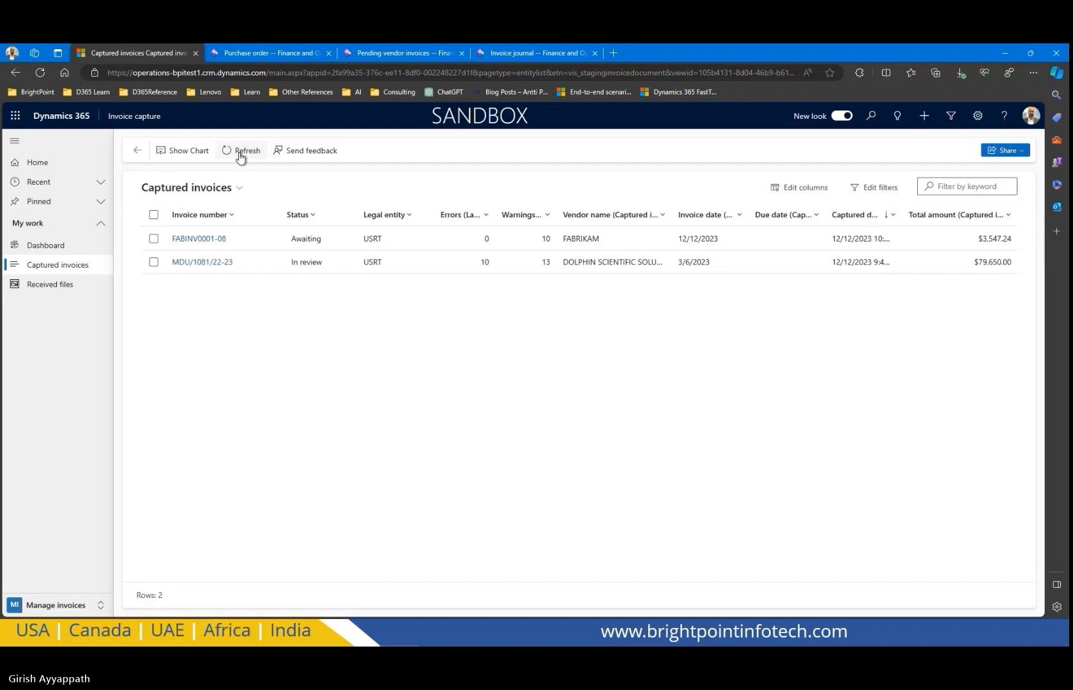
{"action": "left_click", "coordinate": [241, 156]}
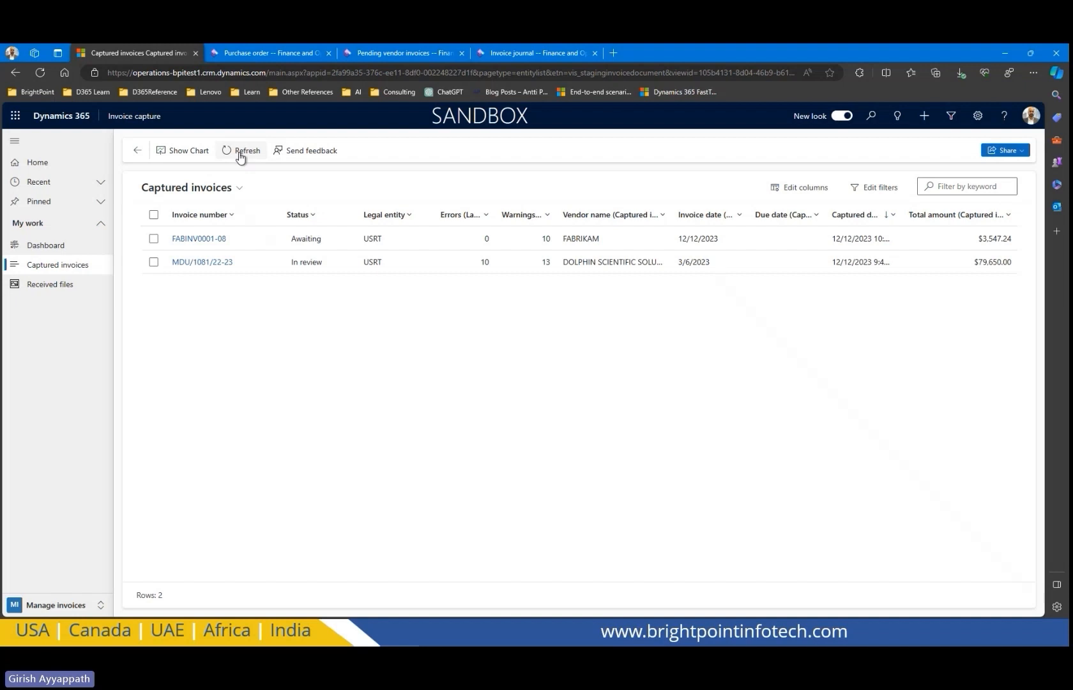
{"action": "left_click", "coordinate": [241, 156]}
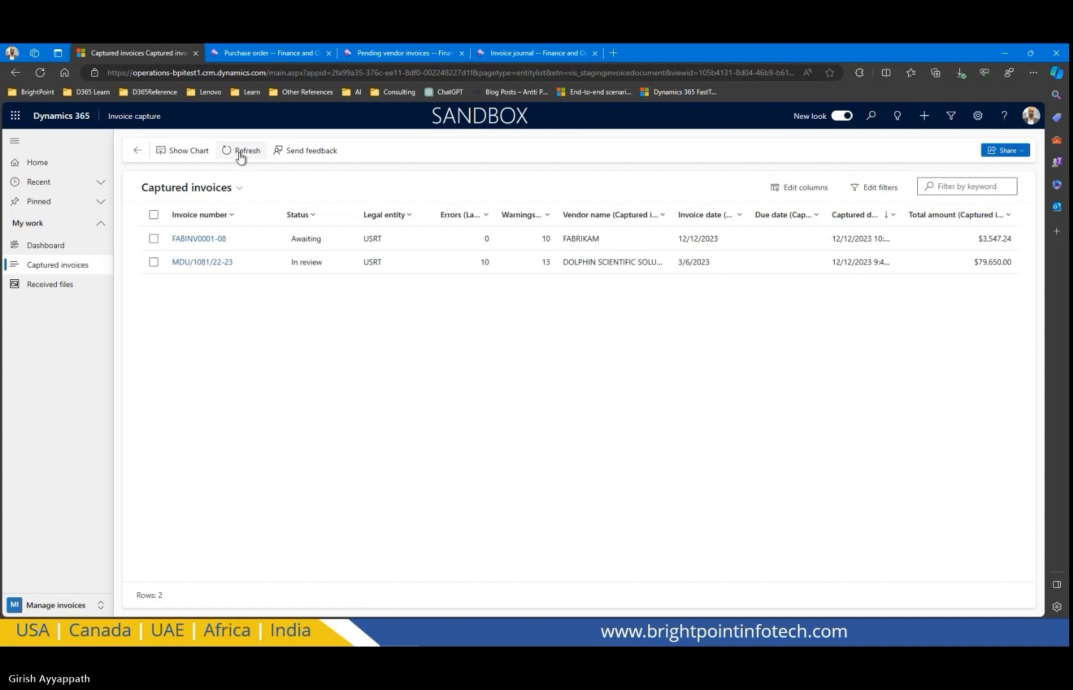
{"action": "left_click", "coordinate": [241, 154]}
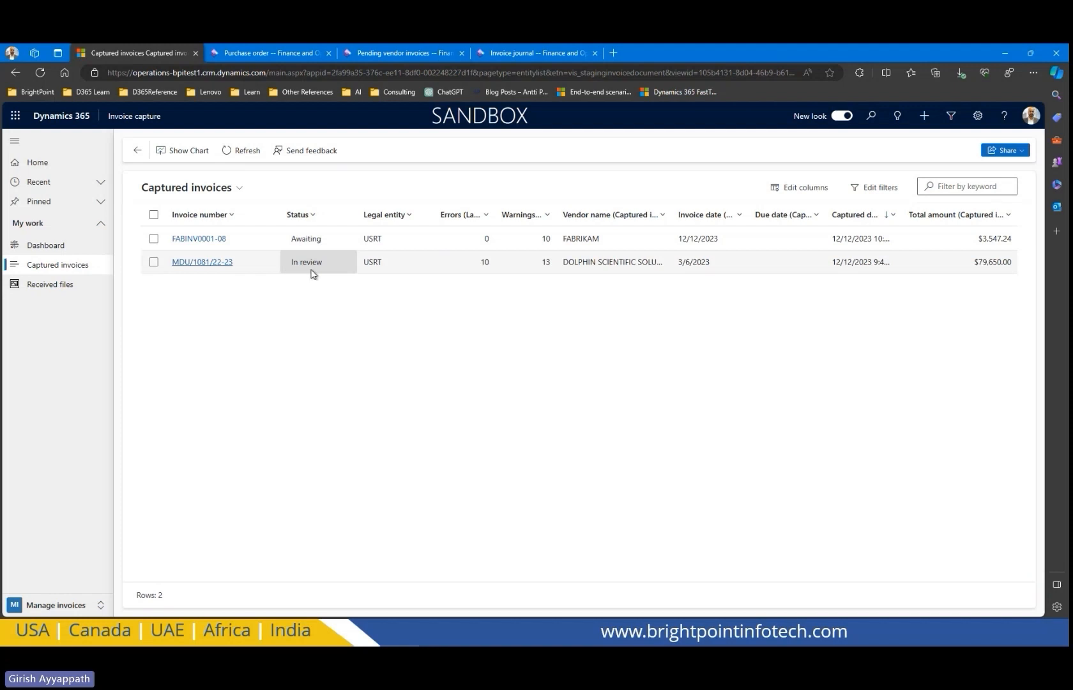
{"action": "left_click", "coordinate": [240, 152]}
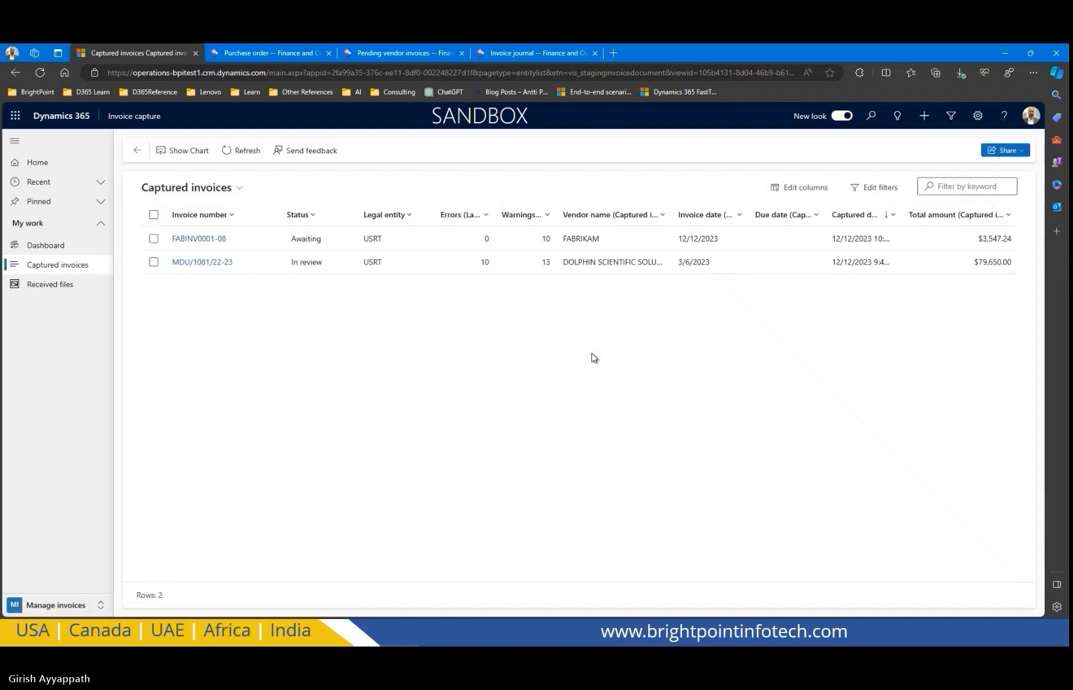
{"action": "left_click", "coordinate": [253, 151]}
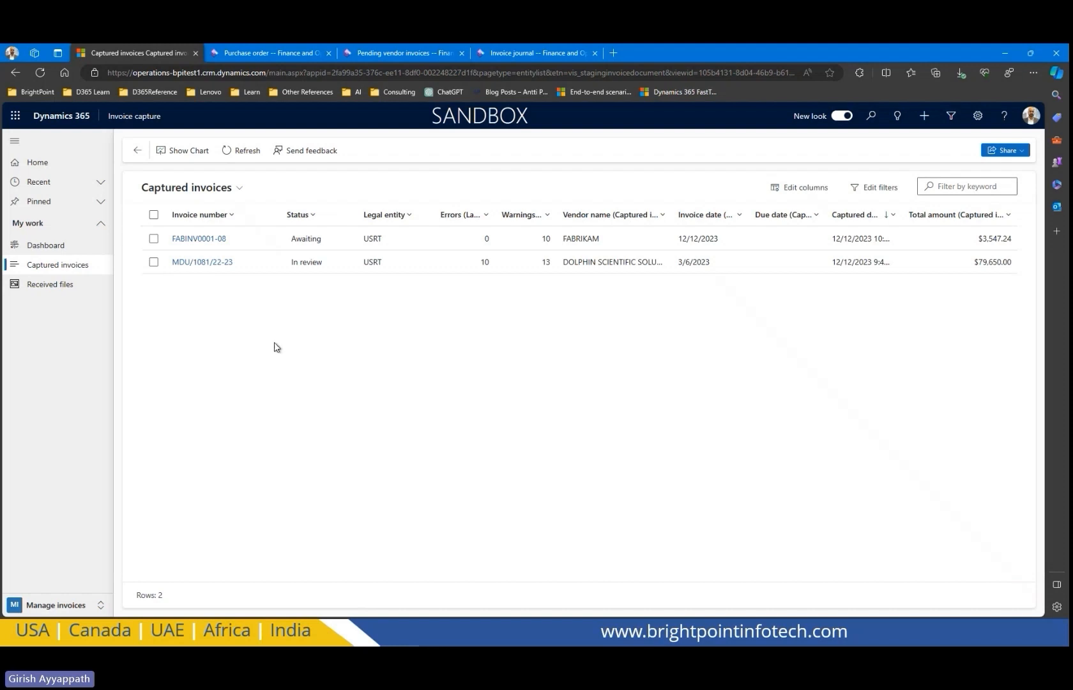
Step: Open the captured Dolphin Scientific Solutions invoice and read the warning on its vendor name field
{"action": "left_click", "coordinate": [203, 263]}
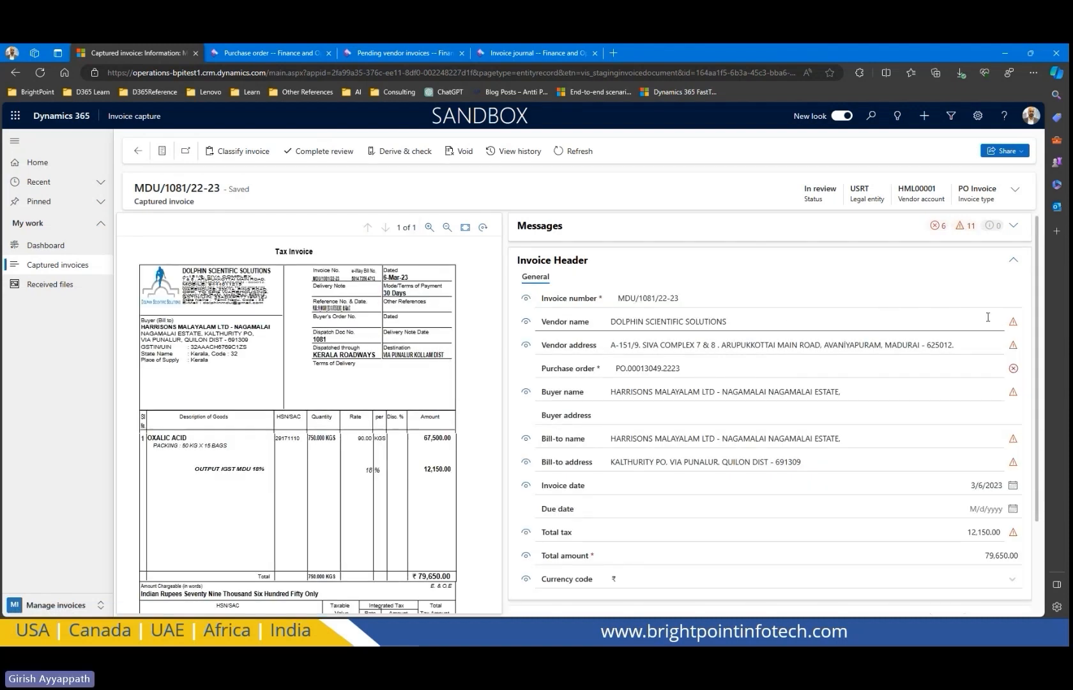
{"action": "scroll", "coordinate": [1039, 333], "scroll_direction": "down", "scroll_amount": 2}
{"action": "mouse_move", "coordinate": [1040, 332]}
{"action": "left_mouse_down"}
{"action": "mouse_move", "coordinate": [1042, 386]}
{"action": "mouse_move", "coordinate": [1042, 310]}
{"action": "left_mouse_up"}
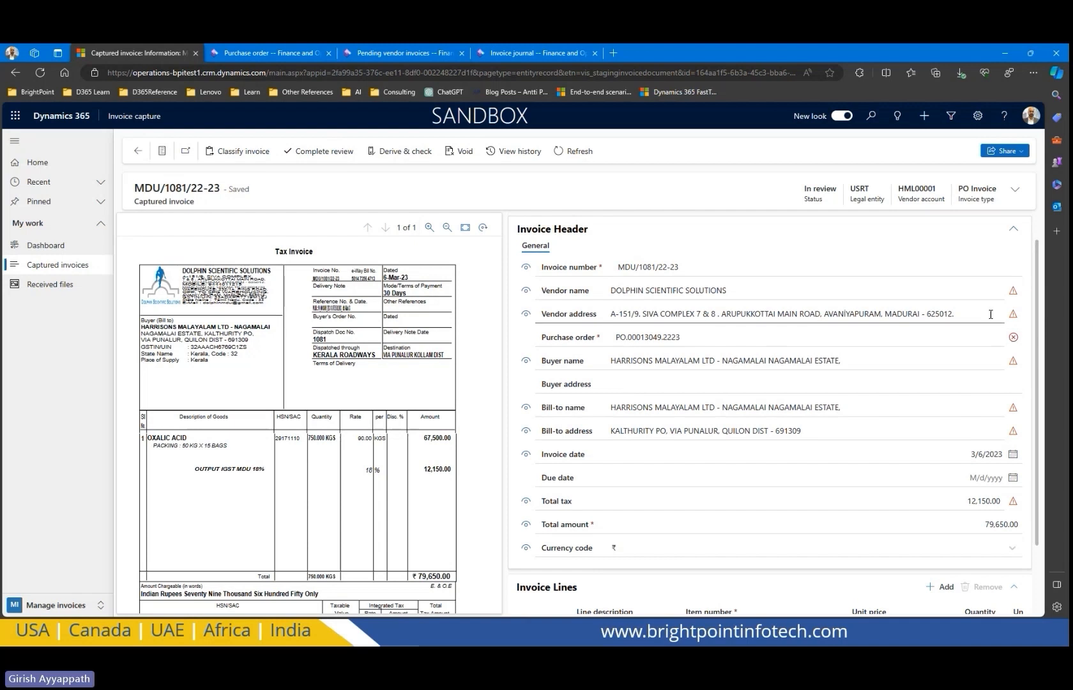
{"action": "left_click", "coordinate": [1013, 291]}
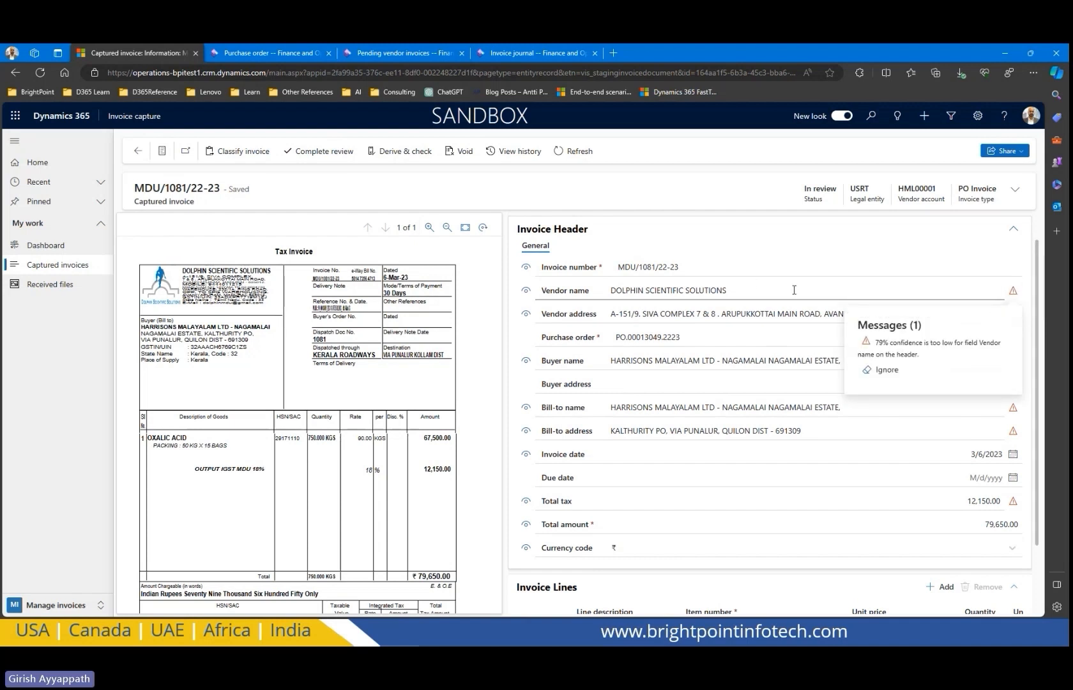
{"action": "left_click", "coordinate": [714, 268]}
{"action": "left_click", "coordinate": [1014, 292]}
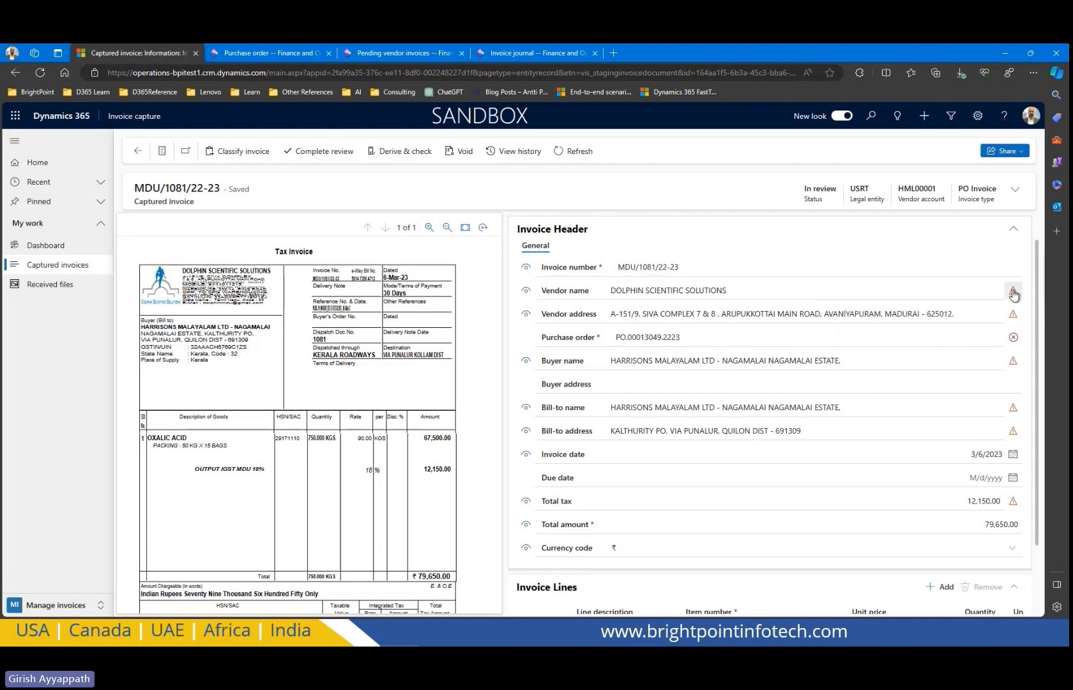
{"action": "mouse_move", "coordinate": [1041, 290]}
{"action": "left_mouse_down"}
{"action": "mouse_move", "coordinate": [1041, 306]}
{"action": "mouse_move", "coordinate": [1042, 290]}
{"action": "left_mouse_up"}
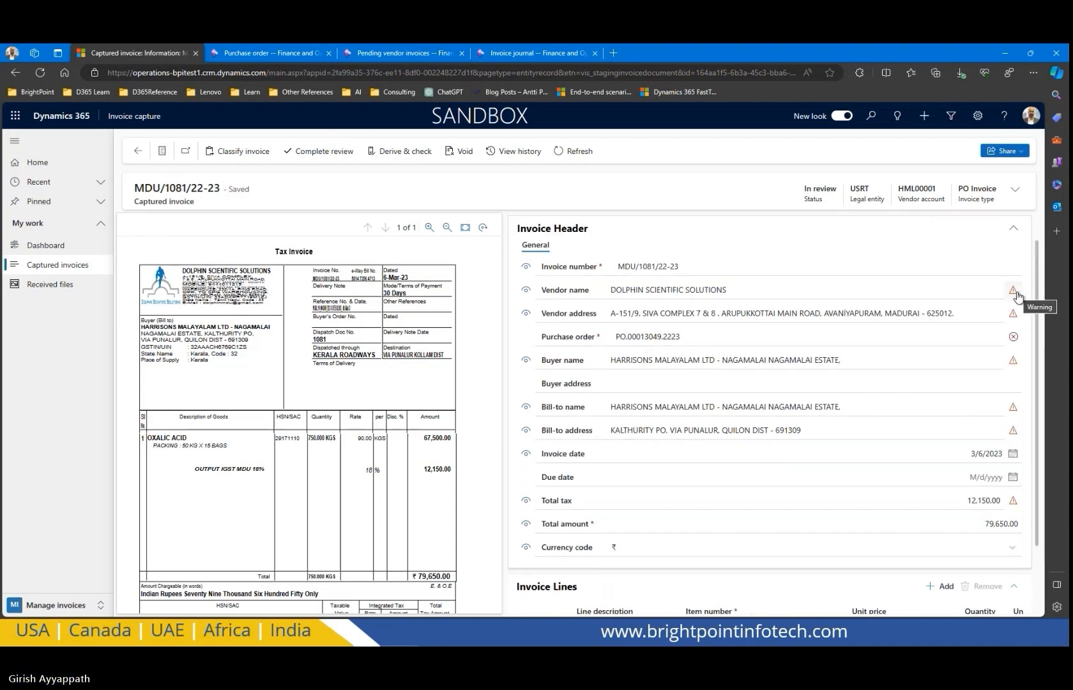
{"action": "left_click", "coordinate": [1013, 293]}
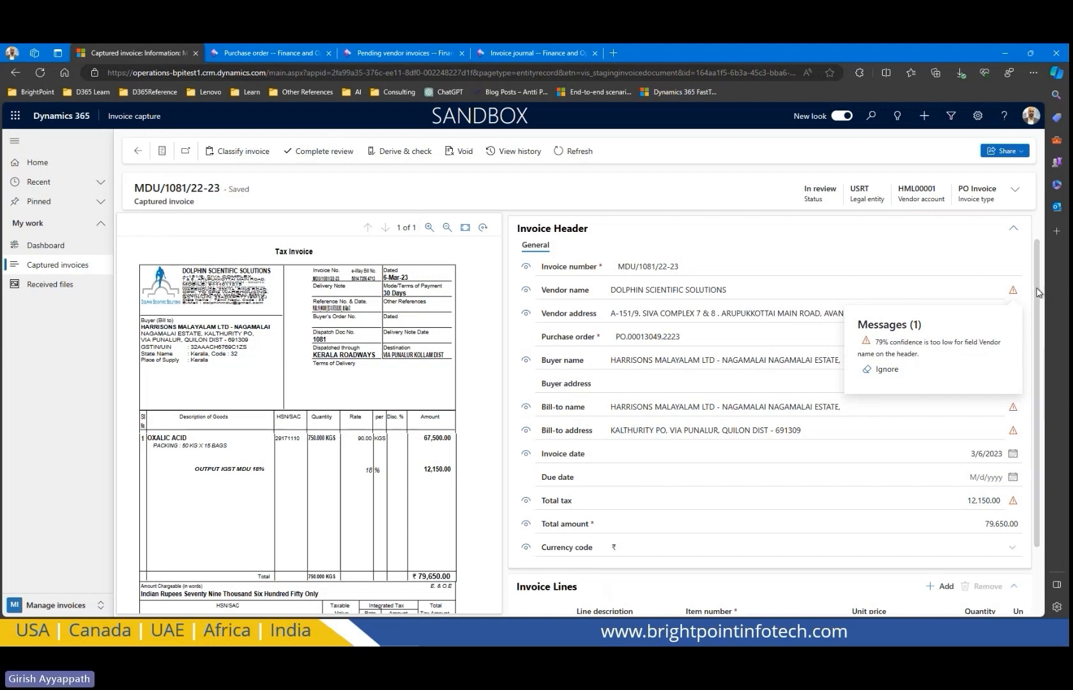
Step: Examine the flagged header fields and the invoice line of the Dolphin Scientific Solutions invoice, rechecking the vendor name warning
{"action": "scroll", "coordinate": [1038, 313], "scroll_direction": "down", "scroll_amount": 1}
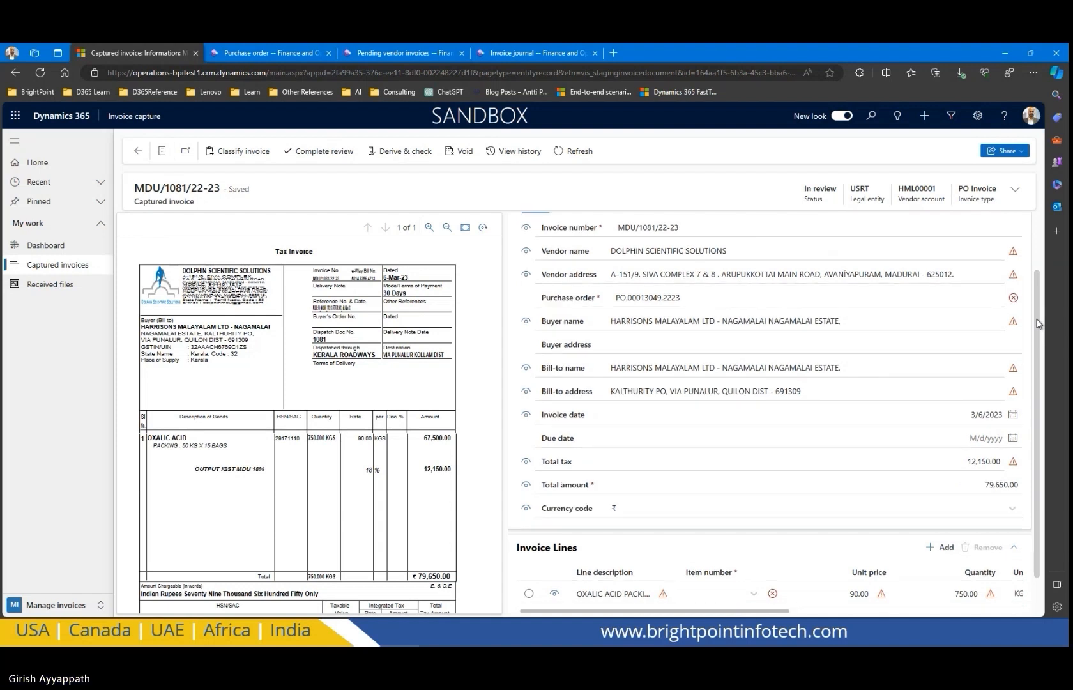
{"action": "scroll", "coordinate": [1038, 294], "scroll_direction": "up", "scroll_amount": 1}
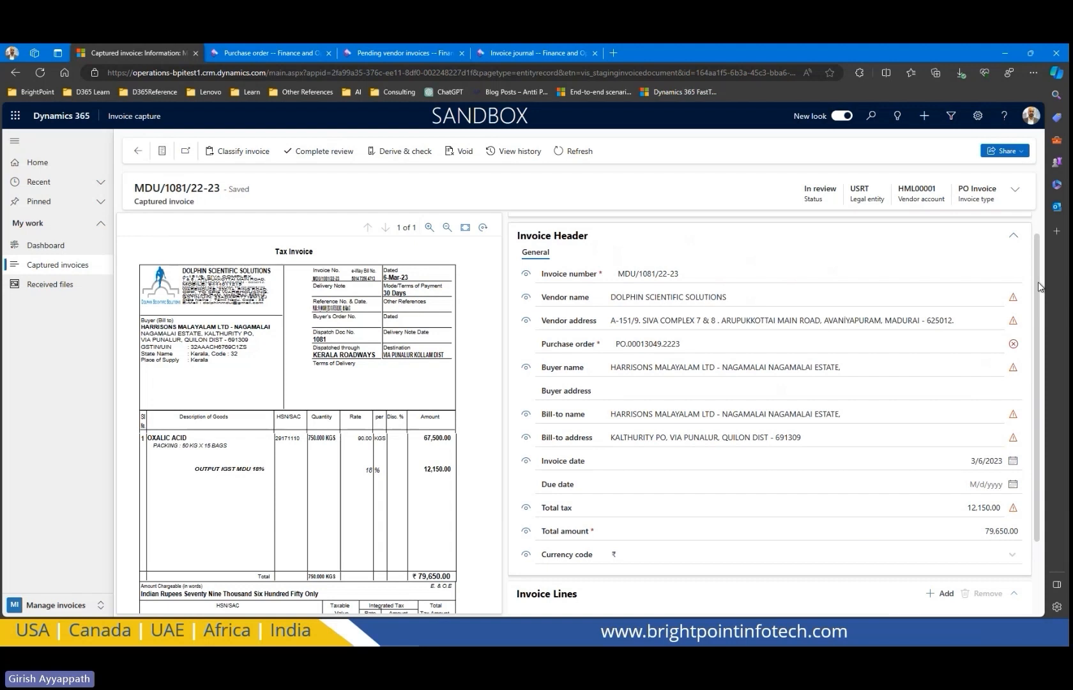
{"action": "left_click", "coordinate": [1013, 299]}
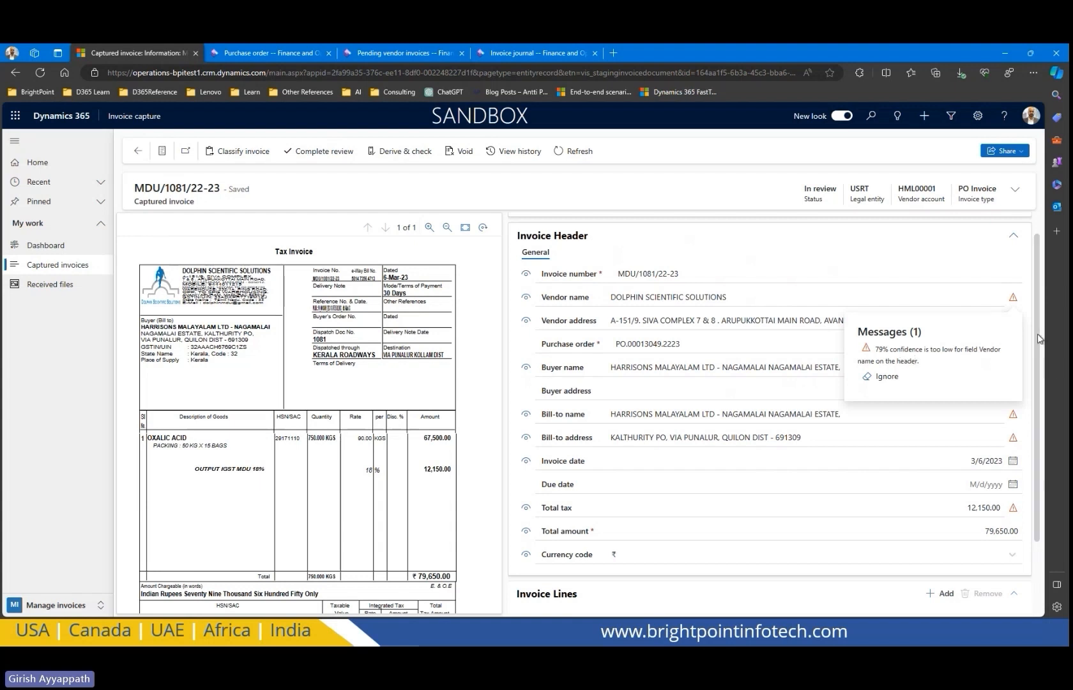
{"action": "scroll", "coordinate": [1039, 359], "scroll_direction": "down", "scroll_amount": 2}
{"action": "scroll", "coordinate": [1039, 359], "scroll_direction": "down", "scroll_amount": 2}
{"action": "left_click", "coordinate": [766, 252]}
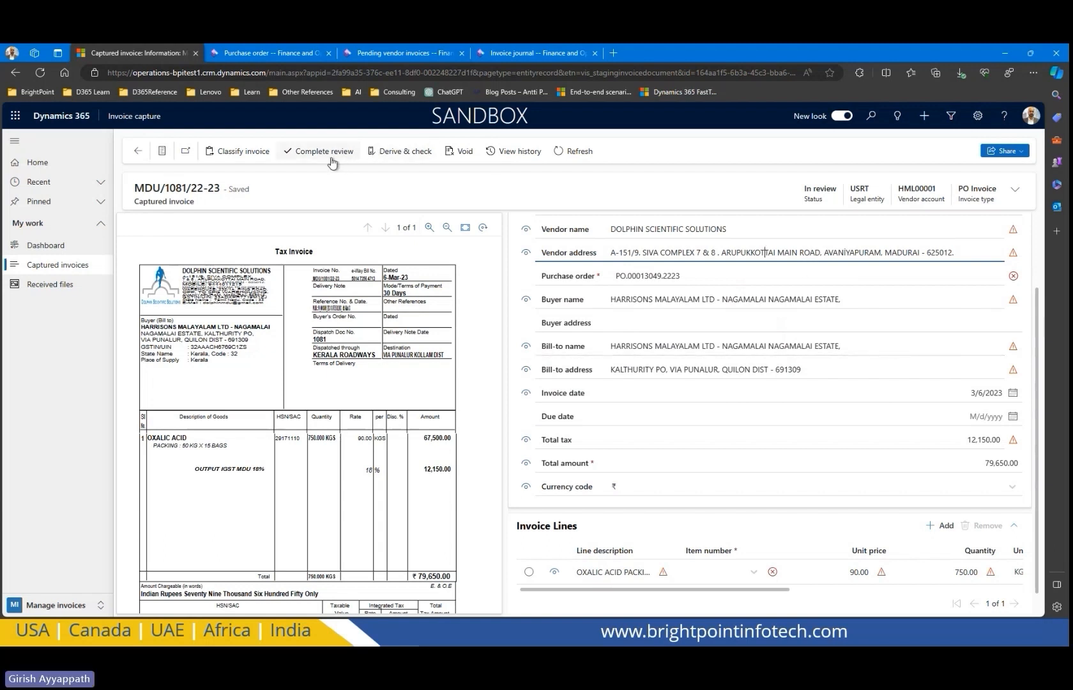
Step: Return to the captured invoices list and refresh it repeatedly to check whether the Fabrikam invoice has been transferred
{"action": "left_click", "coordinate": [137, 152]}
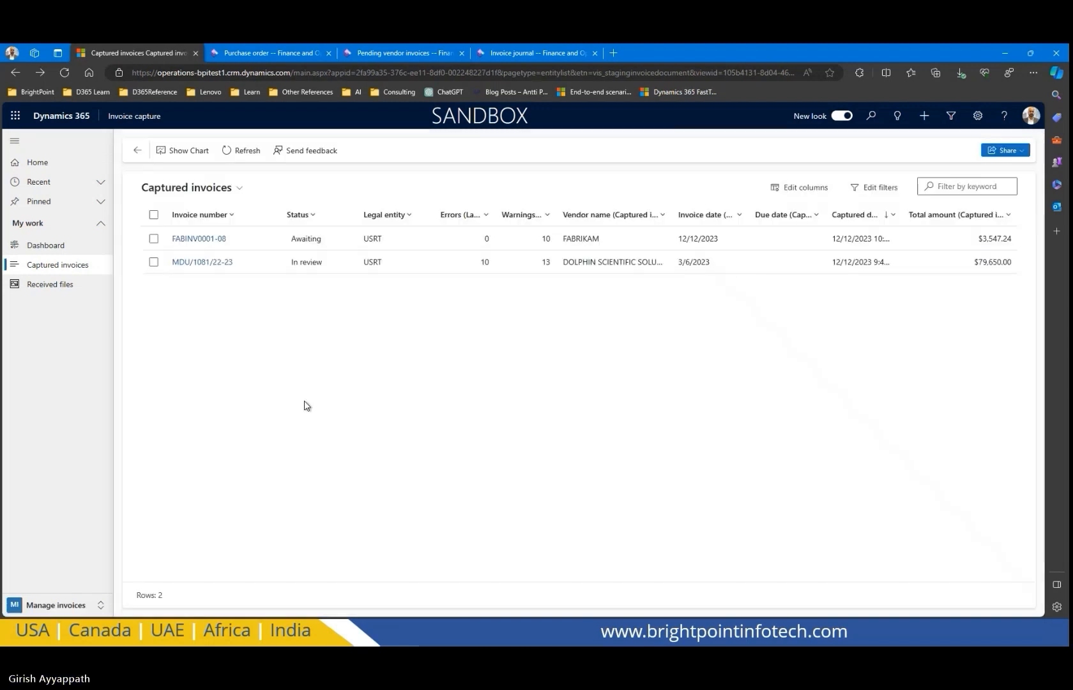
{"action": "left_click", "coordinate": [242, 150]}
{"action": "left_click", "coordinate": [242, 151]}
{"action": "left_click", "coordinate": [242, 150]}
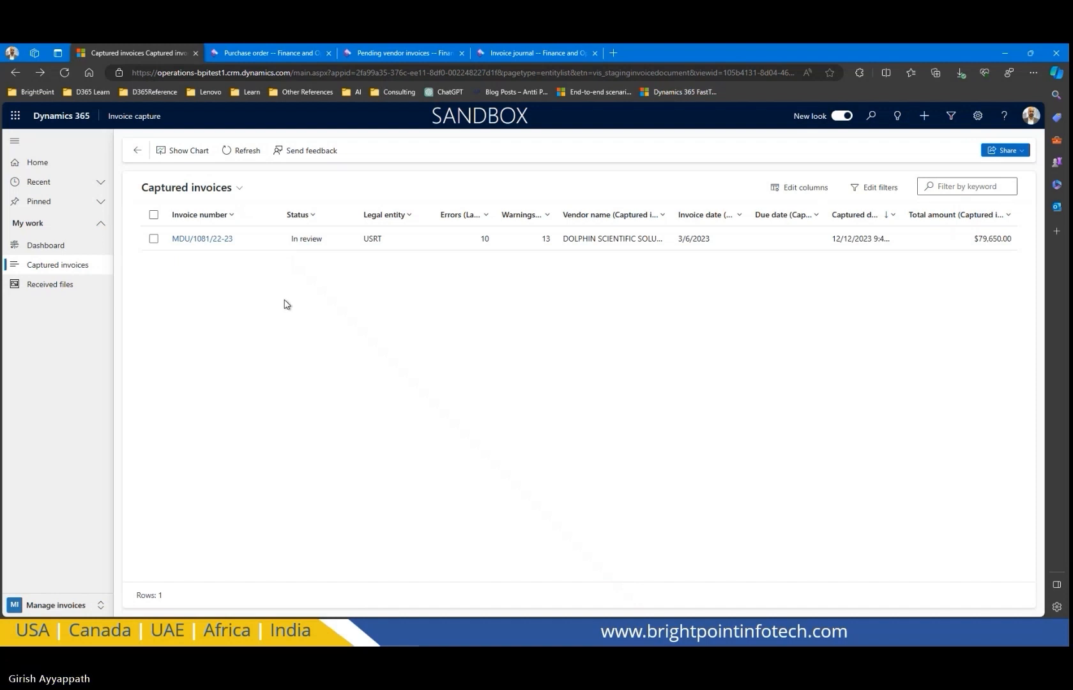
Step: Switch to Finance and Operations and reload the pending vendor invoices list from the Accounts payable module
{"action": "left_click", "coordinate": [373, 47]}
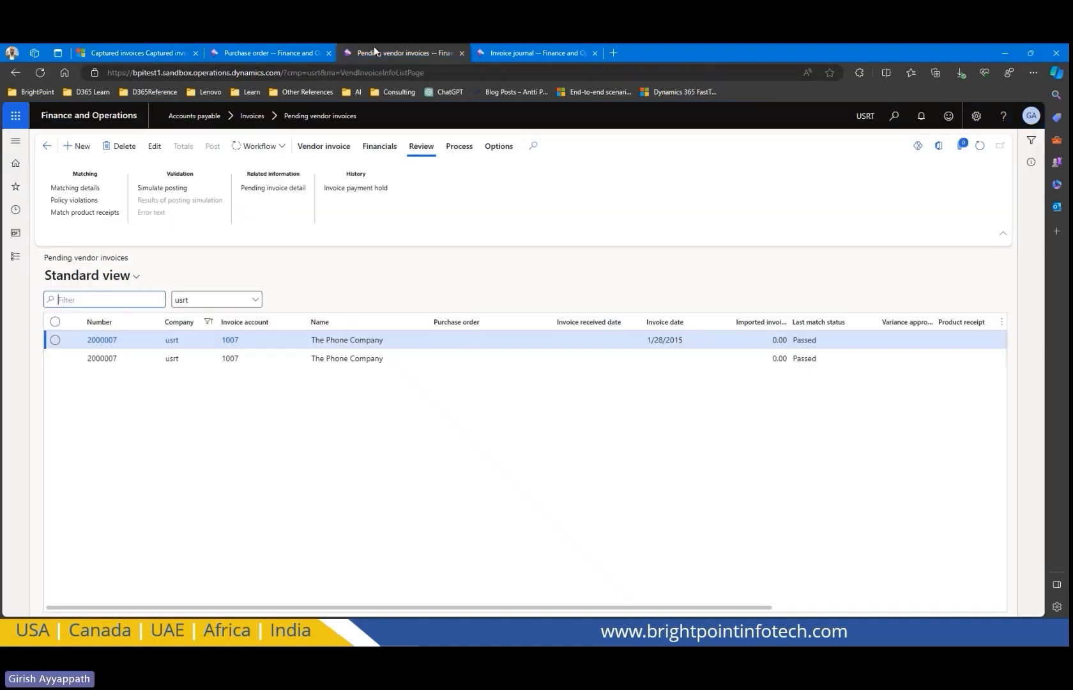
{"action": "left_click", "coordinate": [16, 256]}
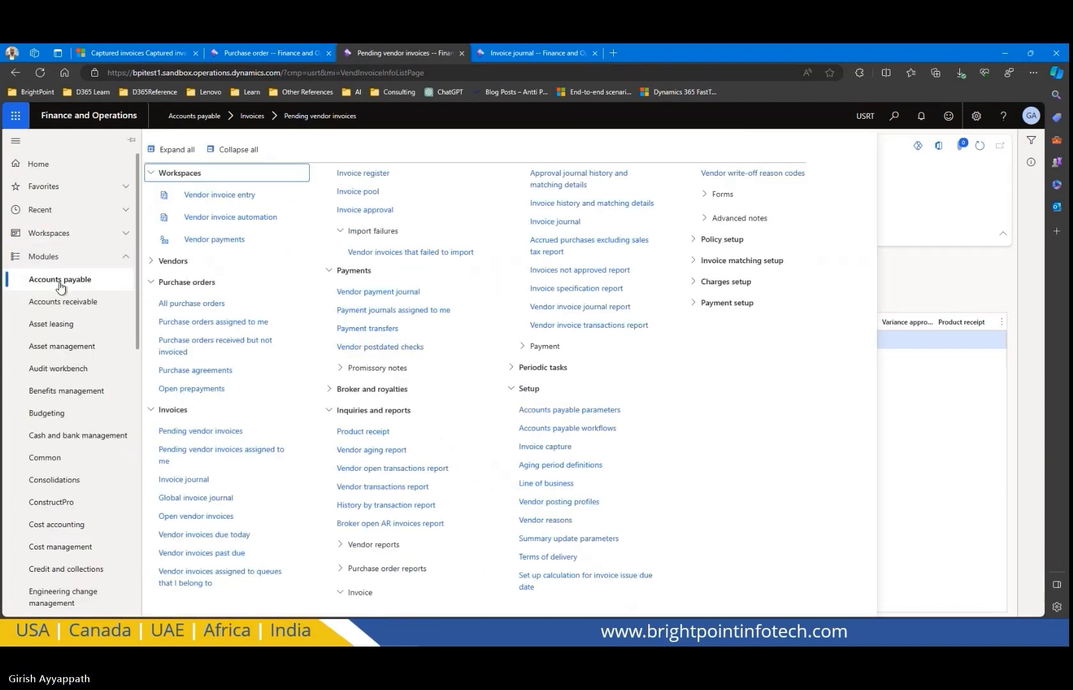
{"action": "left_click", "coordinate": [213, 432]}
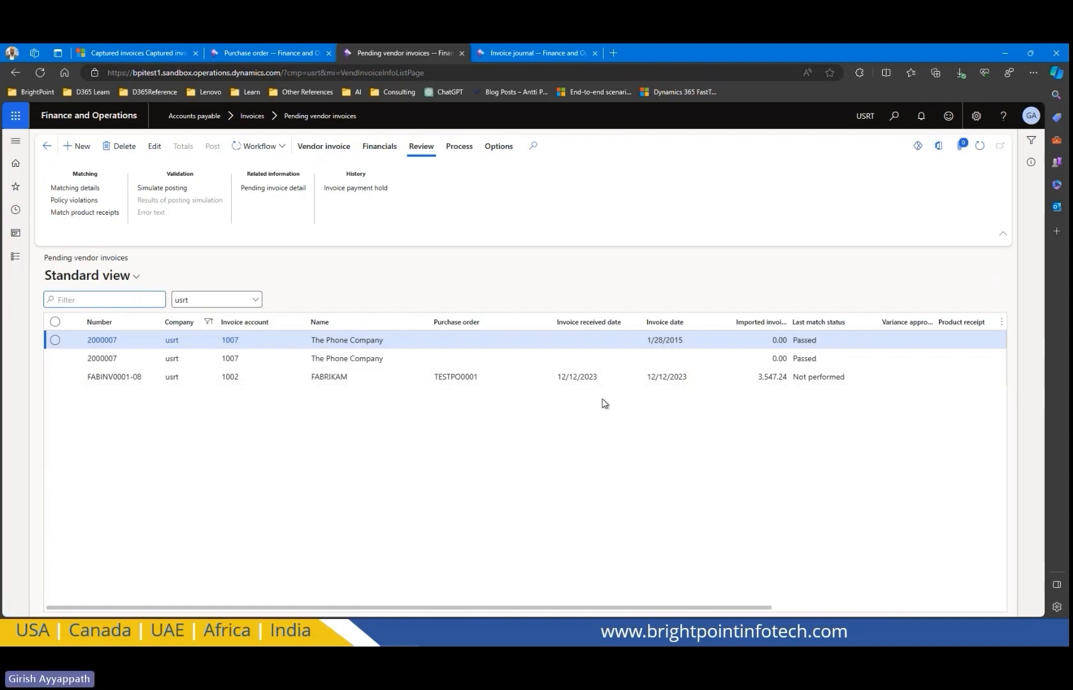
Step: Select pending Fabrikam invoice FABINV0001-08 and examine its match, automated workflow submission and automated receipt match statuses
{"action": "left_click", "coordinate": [55, 376]}
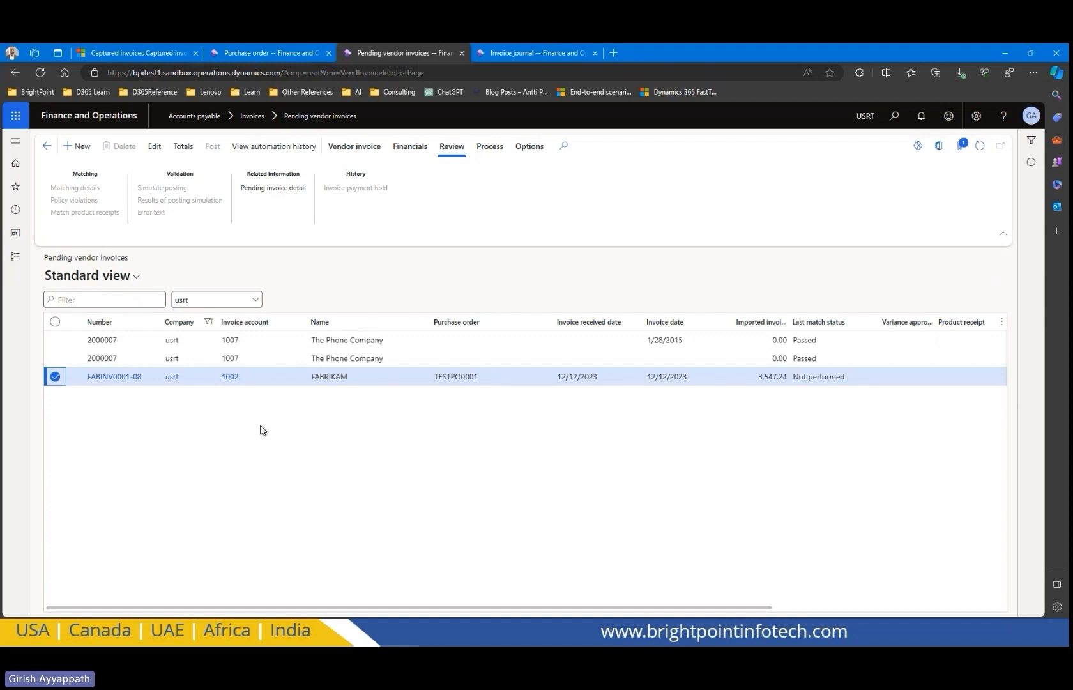
{"action": "left_click_drag", "start_coordinate": [577, 611], "coordinate": [835, 620]}
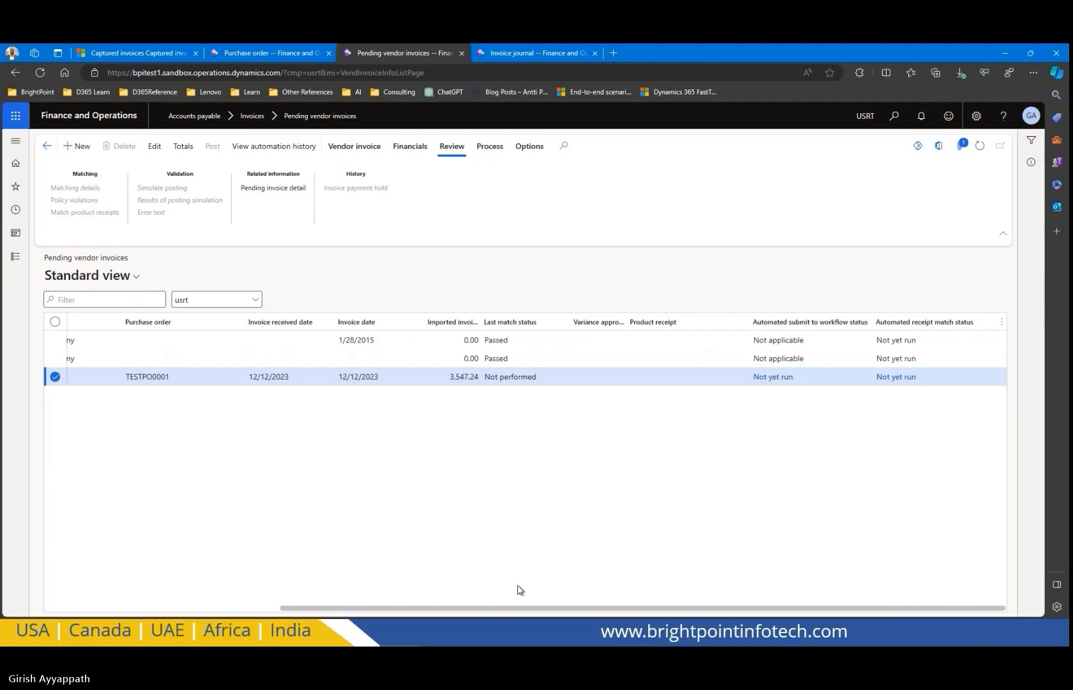
{"action": "left_click_drag", "start_coordinate": [498, 608], "coordinate": [251, 594]}
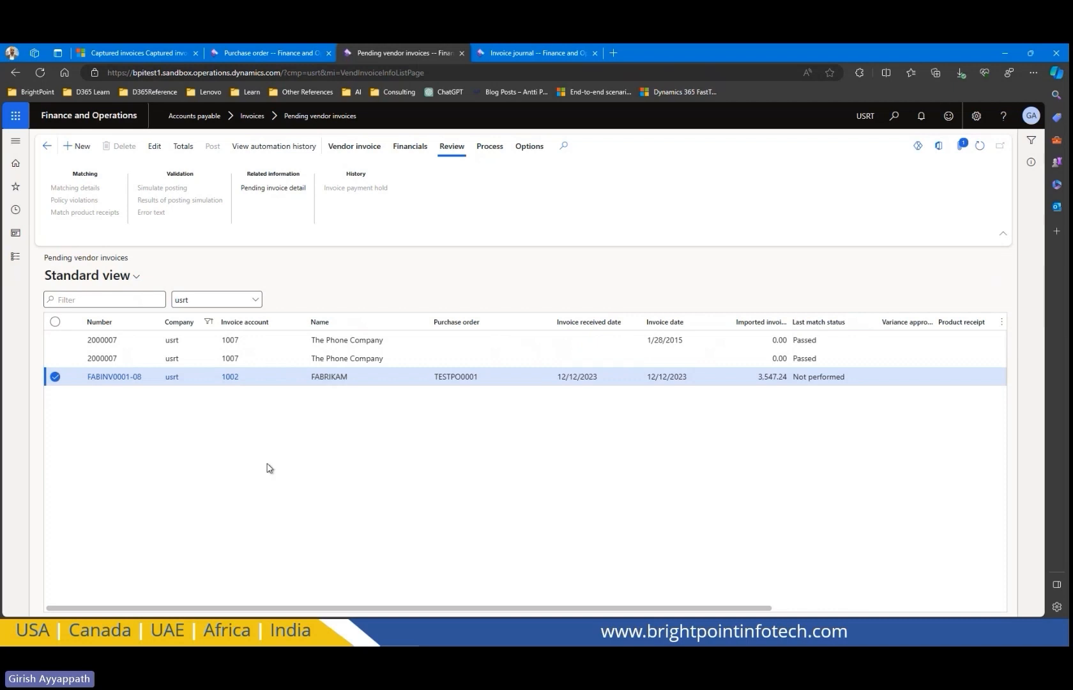
Step: Reopen the Fabrikam purchase order referenced by the pending invoice from the Vendor invoice automation workspace and show its invoice journal
{"action": "left_click", "coordinate": [267, 51]}
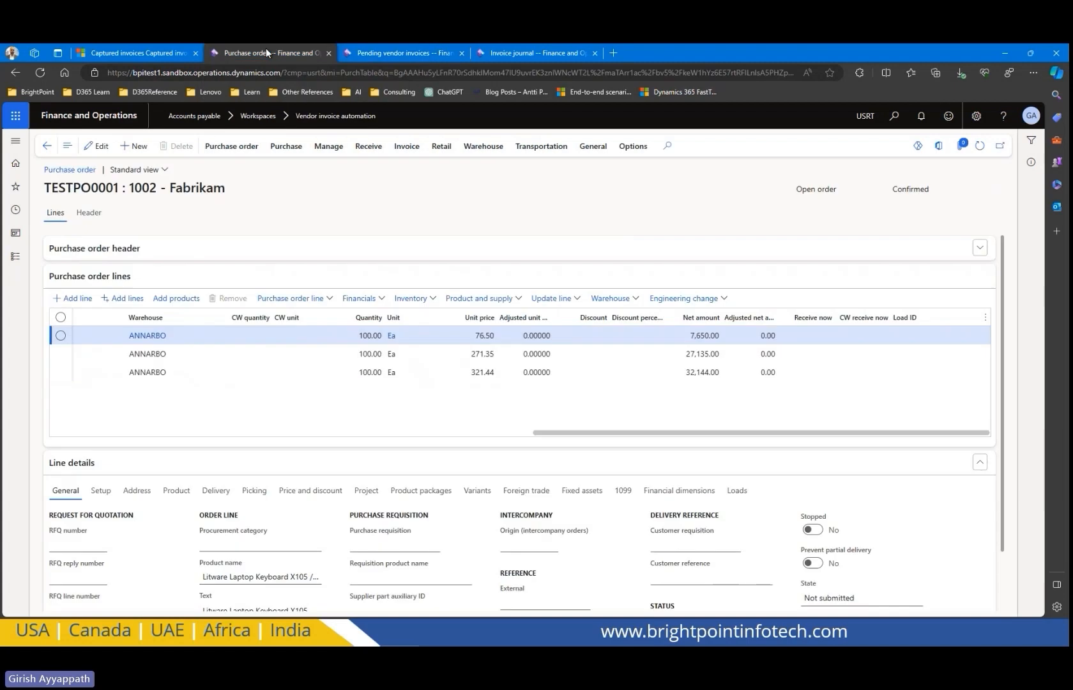
{"action": "left_click", "coordinate": [47, 146]}
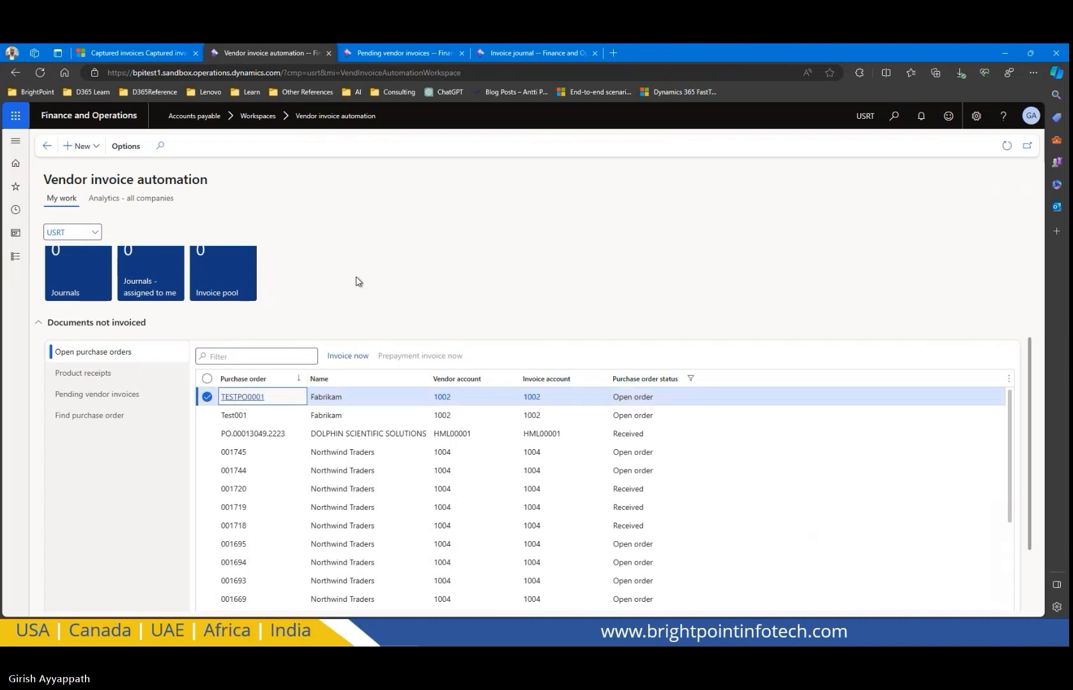
{"action": "left_click", "coordinate": [246, 401]}
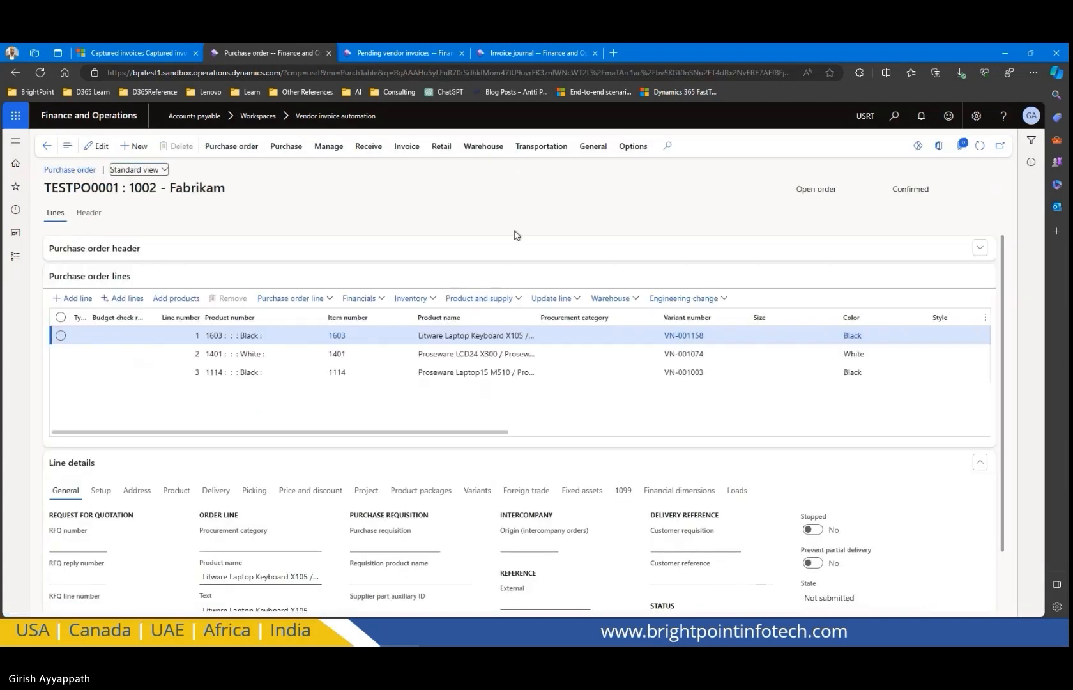
{"action": "left_click", "coordinate": [408, 147]}
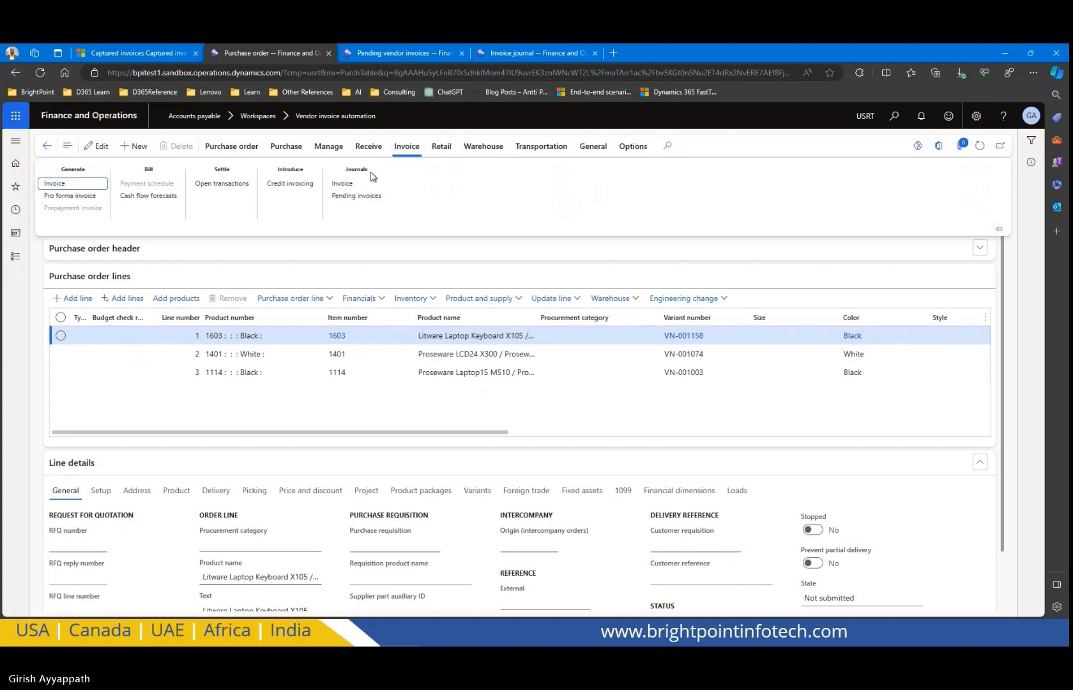
{"action": "left_click", "coordinate": [345, 185]}
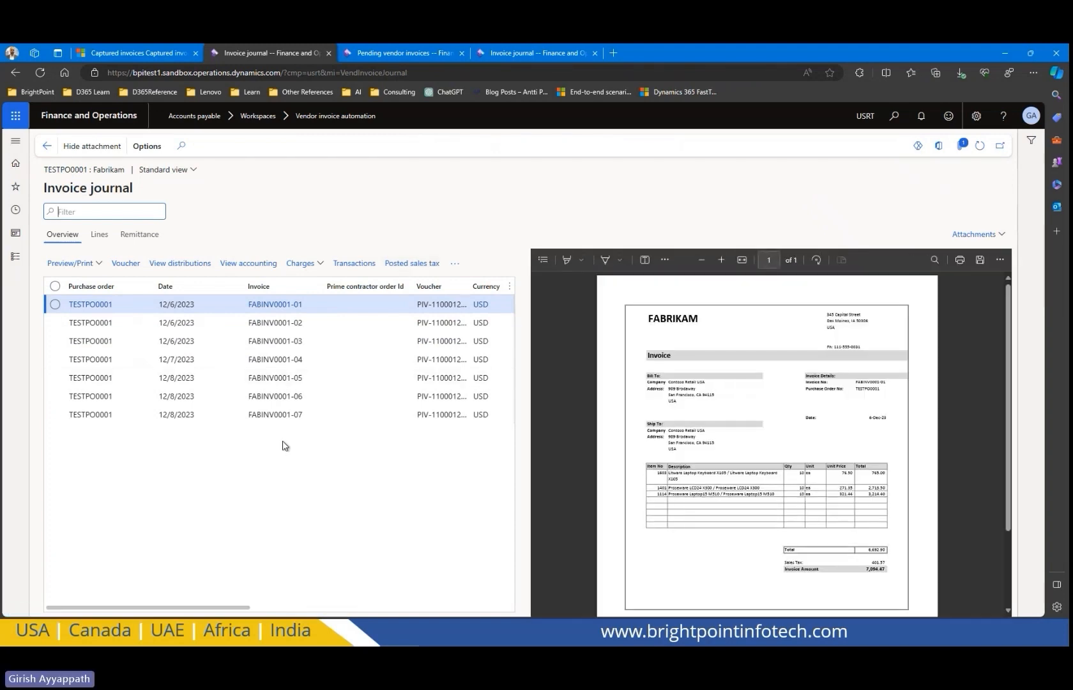
Step: Select invoice FABINV0001-07 in the invoice journal, review its automation history, and close the history
{"action": "left_click", "coordinate": [282, 415]}
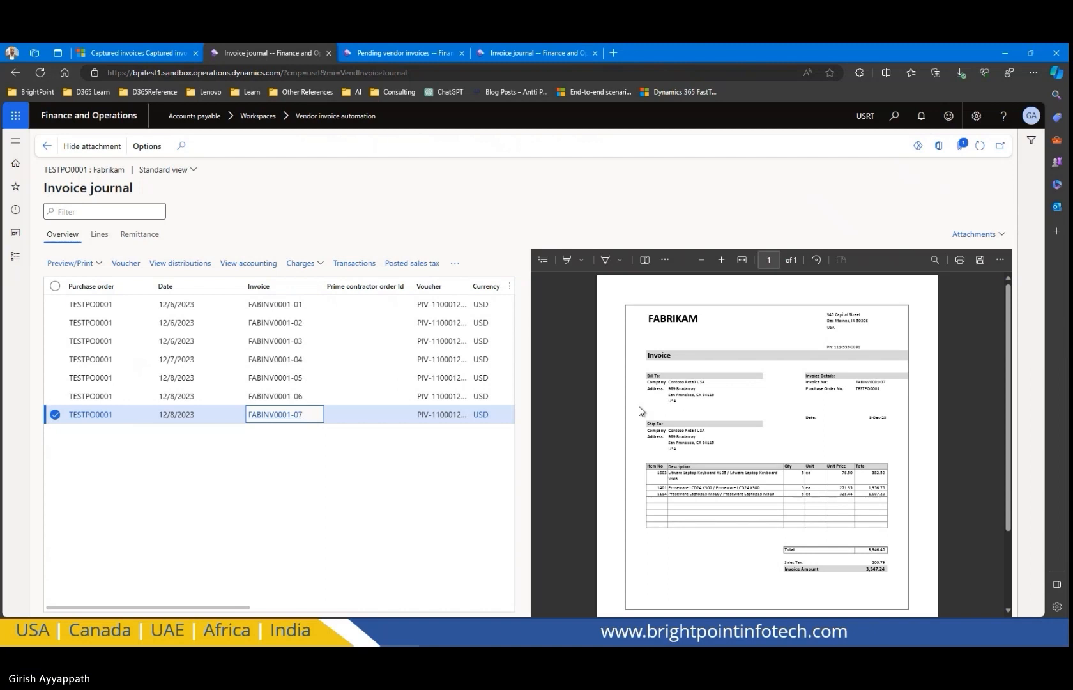
{"action": "left_click", "coordinate": [459, 265]}
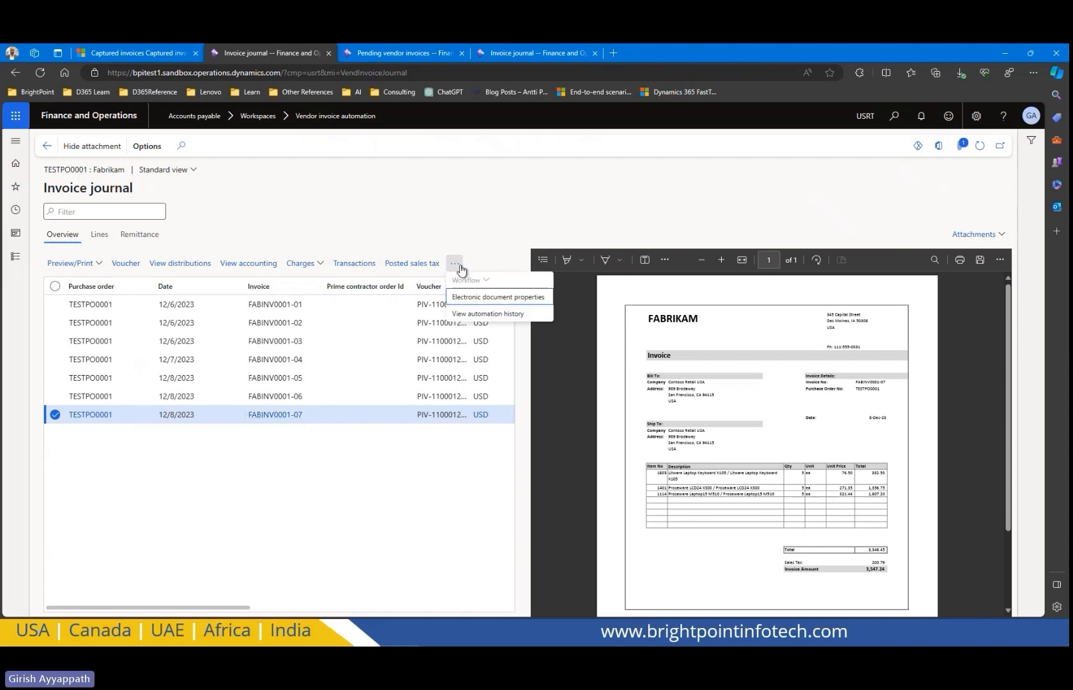
{"action": "left_click", "coordinate": [484, 319]}
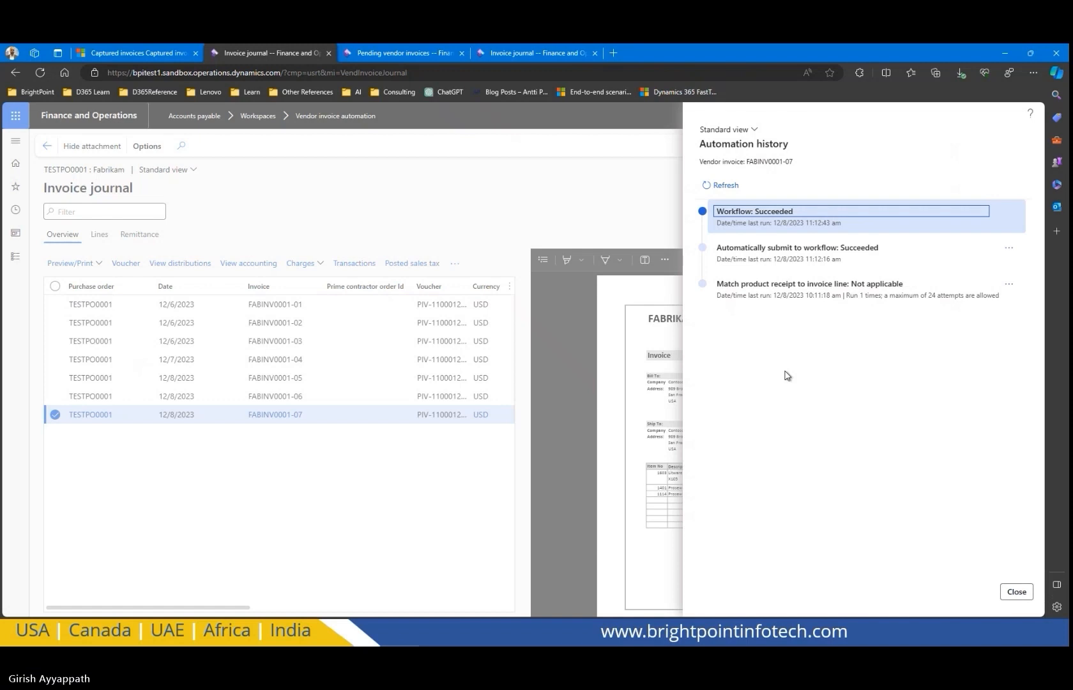
{"action": "left_click", "coordinate": [1016, 592]}
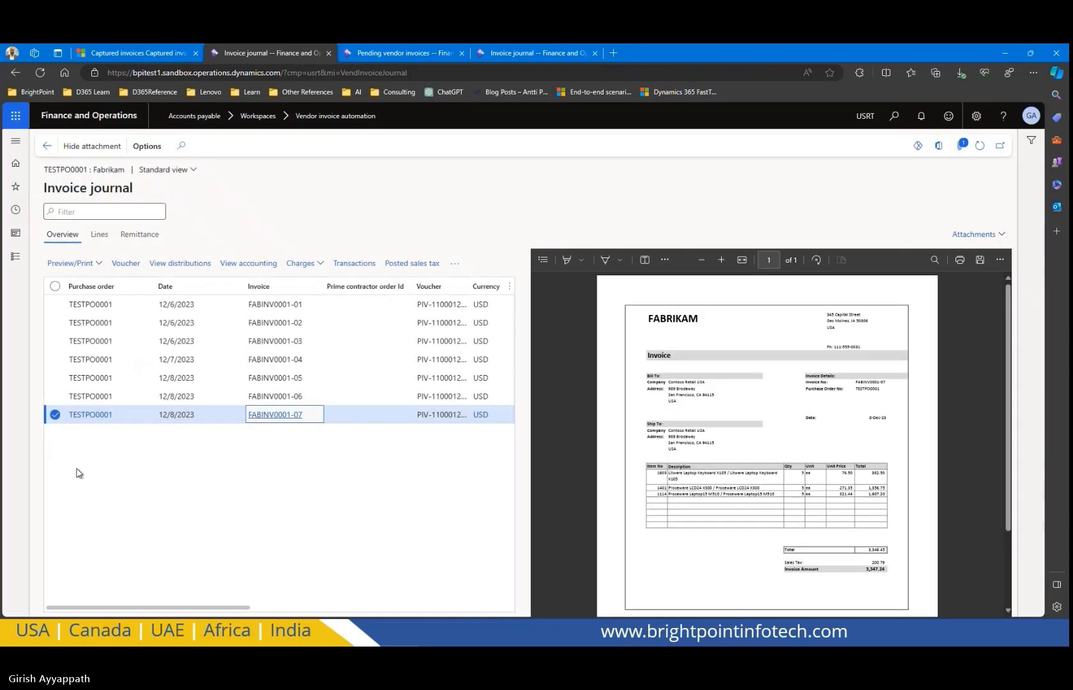
Step: Open the journal record of invoice FABINV0001-07, view its invoice lines, and switch to the Vendor Invoice Automation presentation
{"action": "left_click", "coordinate": [279, 417]}
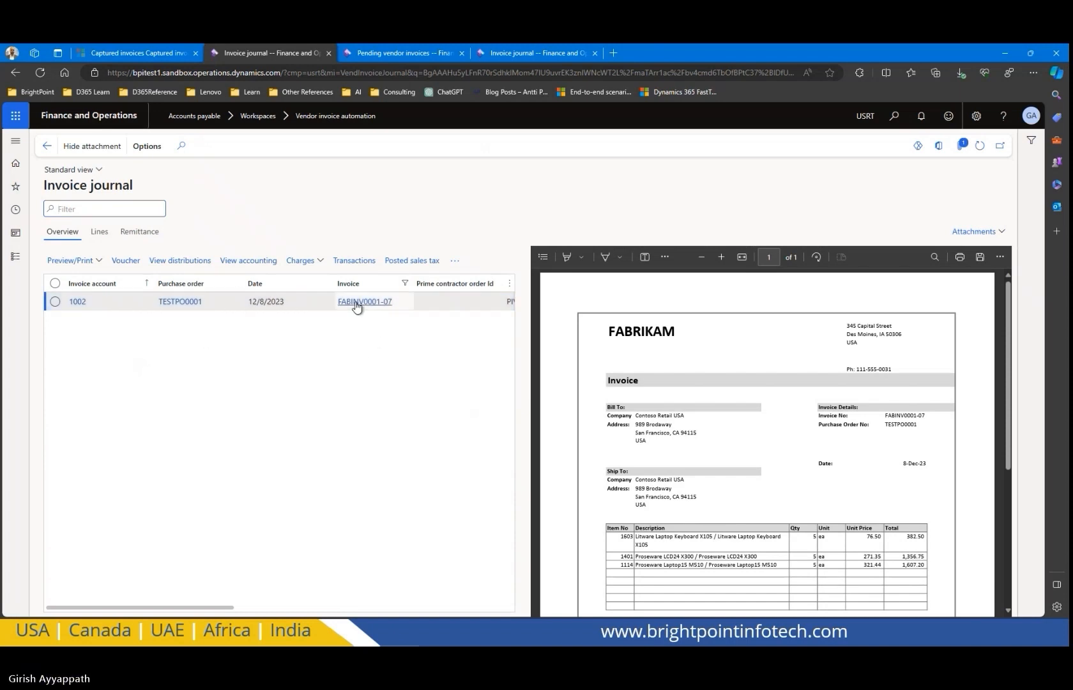
{"action": "left_click", "coordinate": [97, 235]}
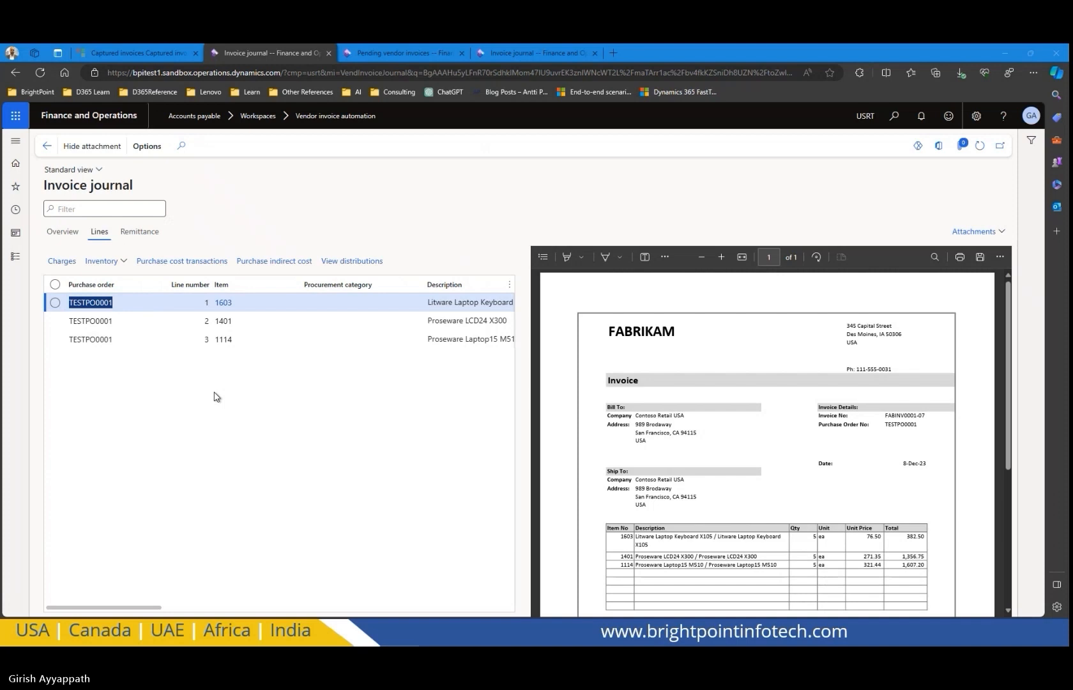
{"action": "key", "text": "alt+Tab"}
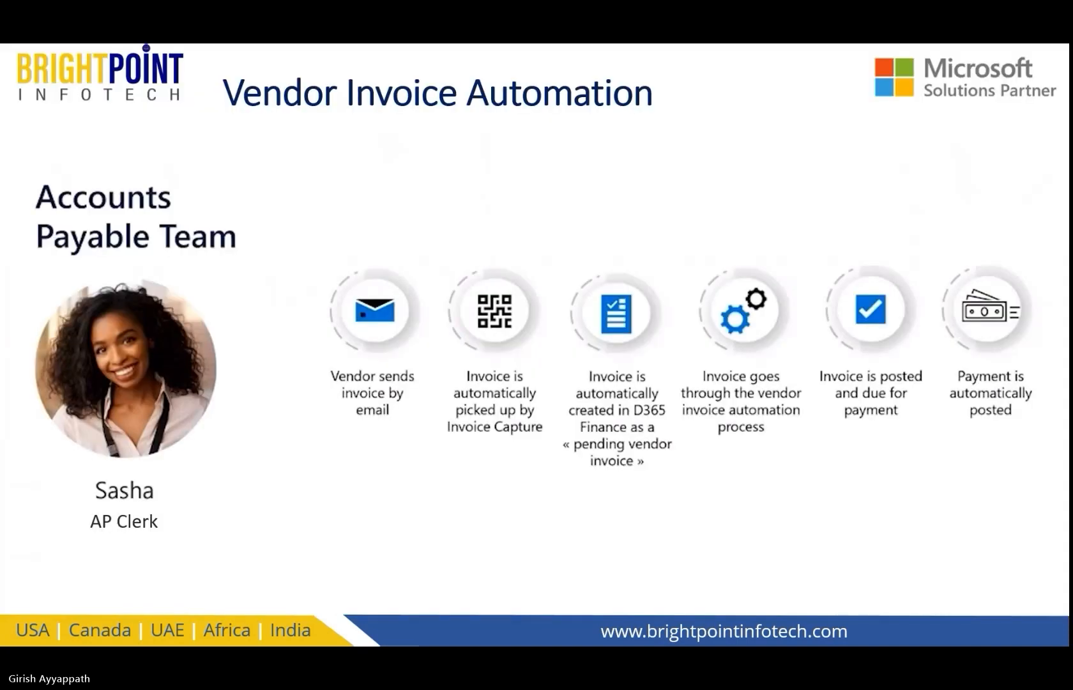